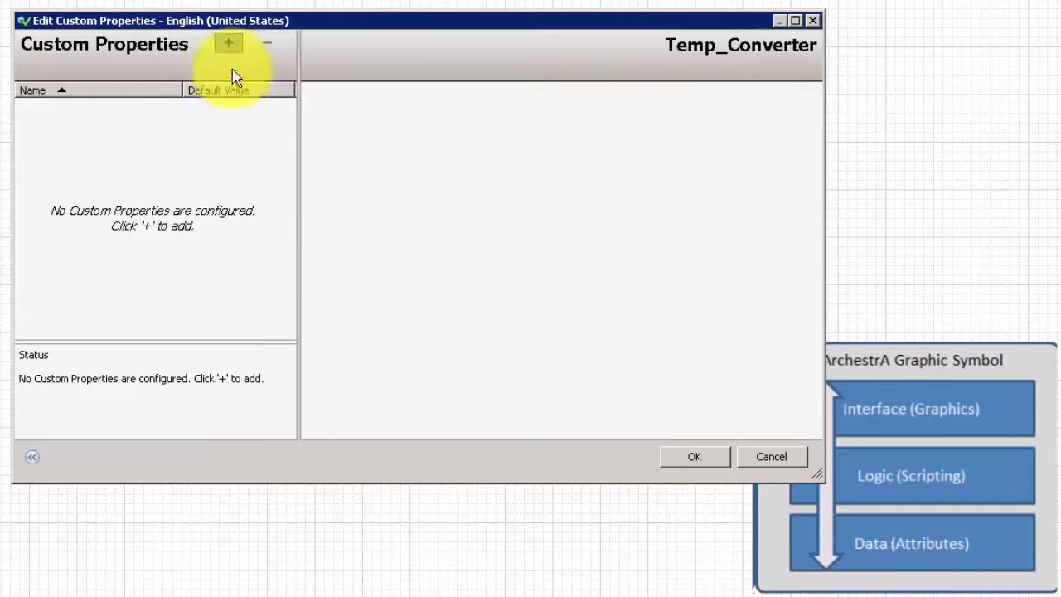
# Add a custom property named DegF to the Temp_Converter symbol and set its data type to Float.
pyautogui.click(232, 43)
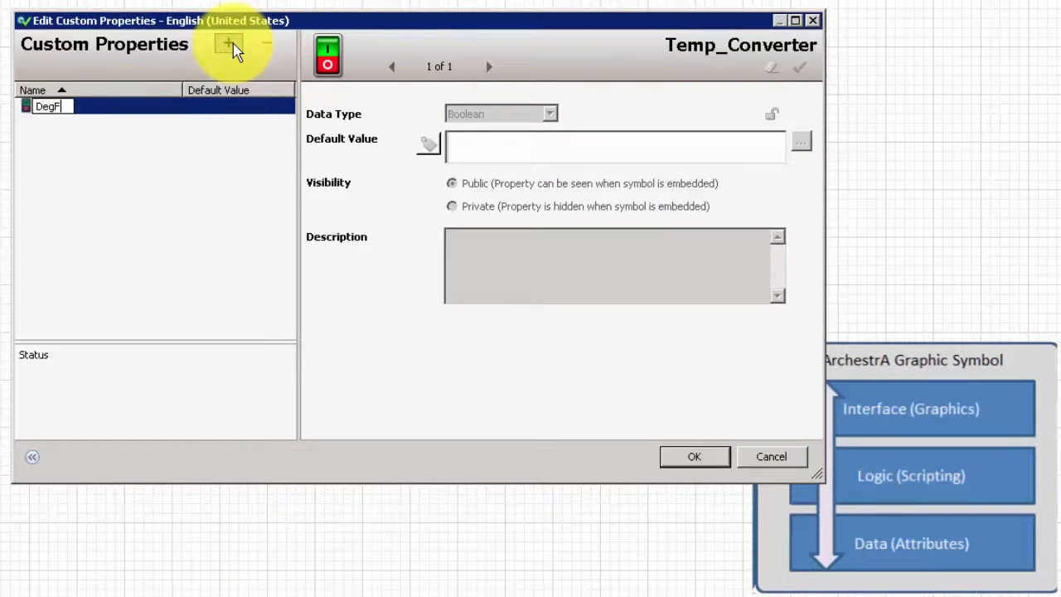
pyautogui.press('Return')
pyautogui.click(550, 113)
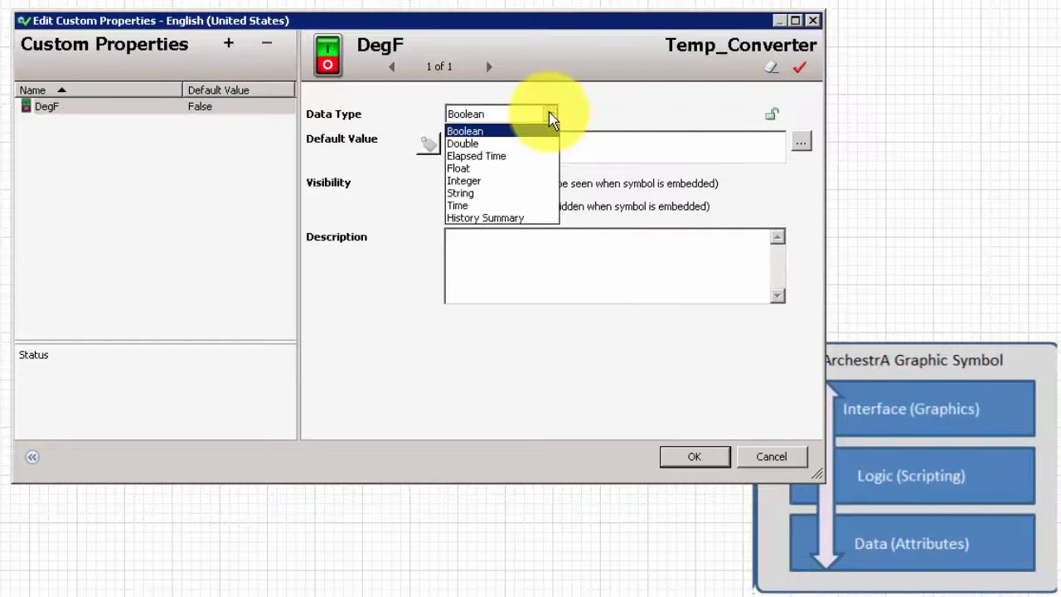
pyautogui.click(474, 170)
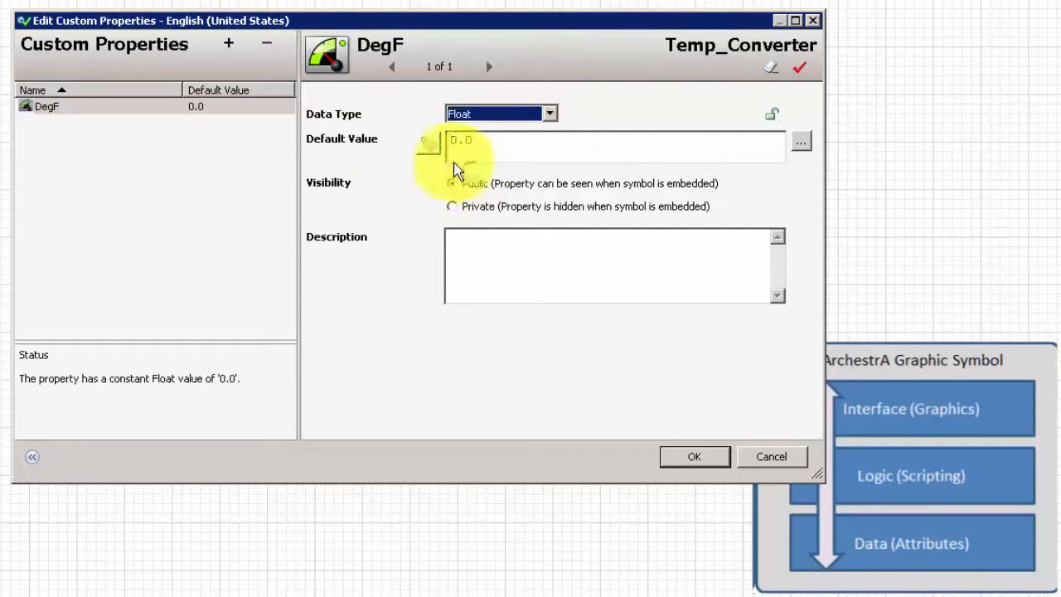
# Add a second custom property named DegC with data type Float and accept the custom properties.
pyautogui.click(230, 46)
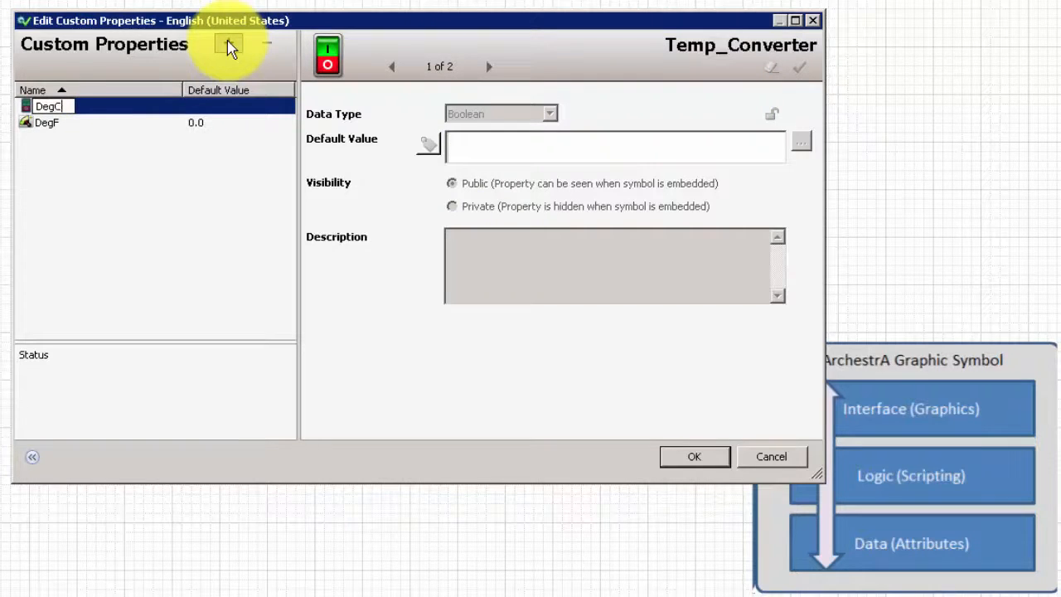
pyautogui.write('DegC')
pyautogui.press('Return')
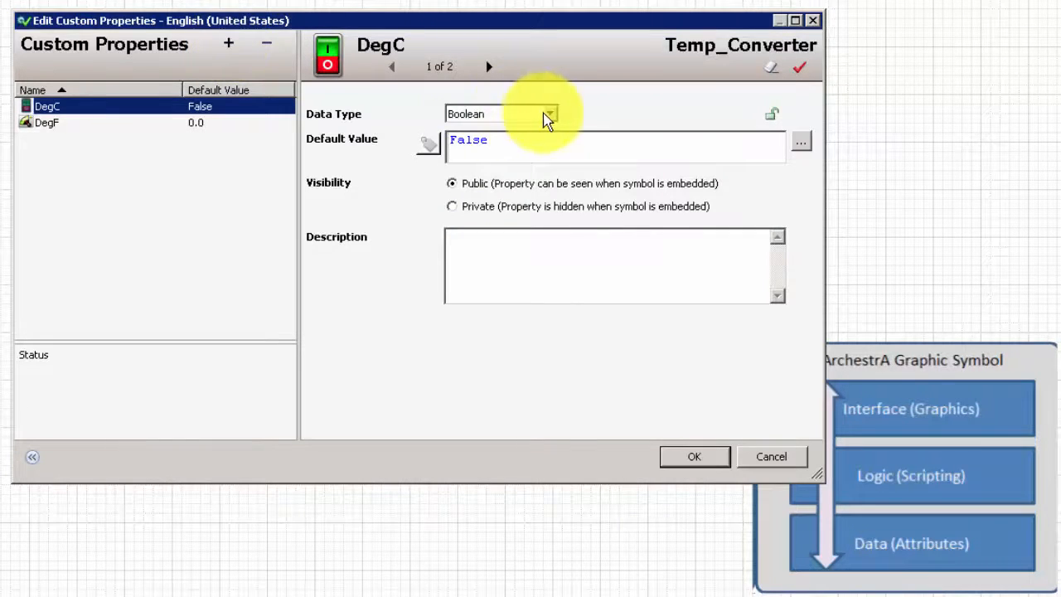
pyautogui.click(545, 114)
pyautogui.click(464, 168)
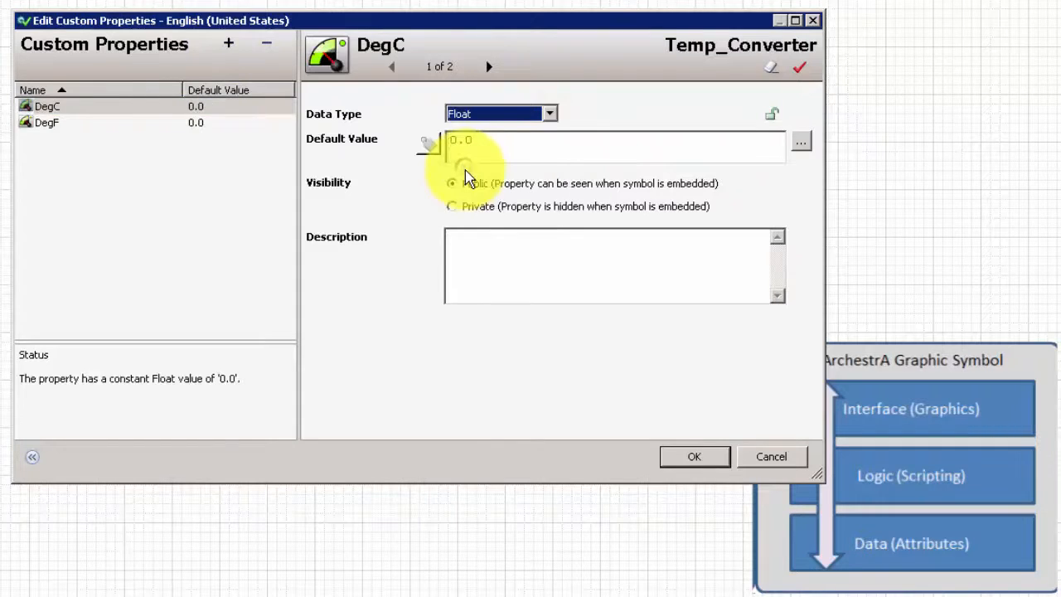
pyautogui.click(696, 458)
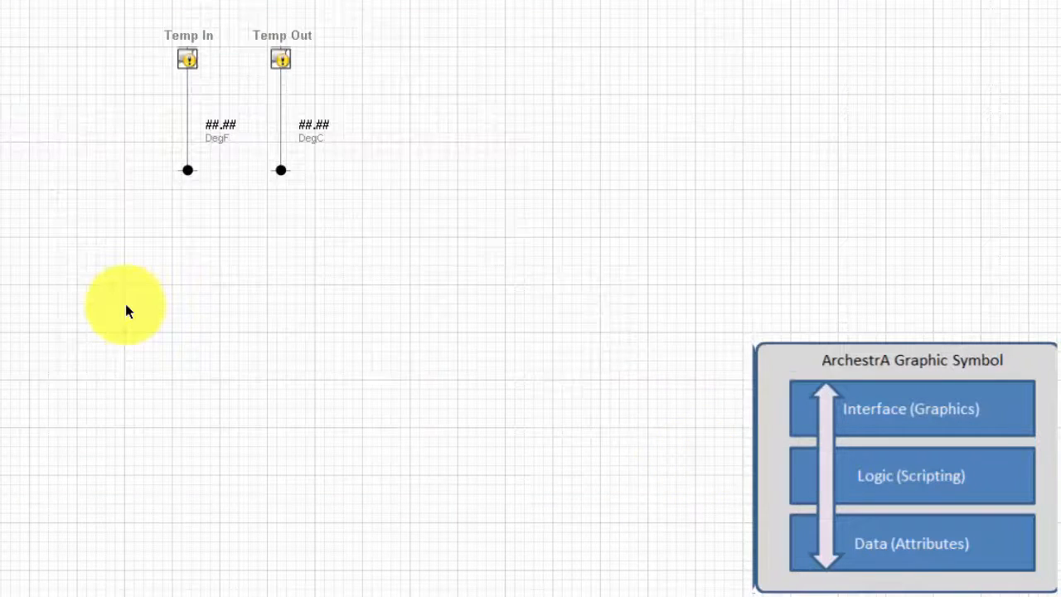
# Open the symbol's scripts and add a named script called Converter.
pyautogui.rightClick(125, 310)
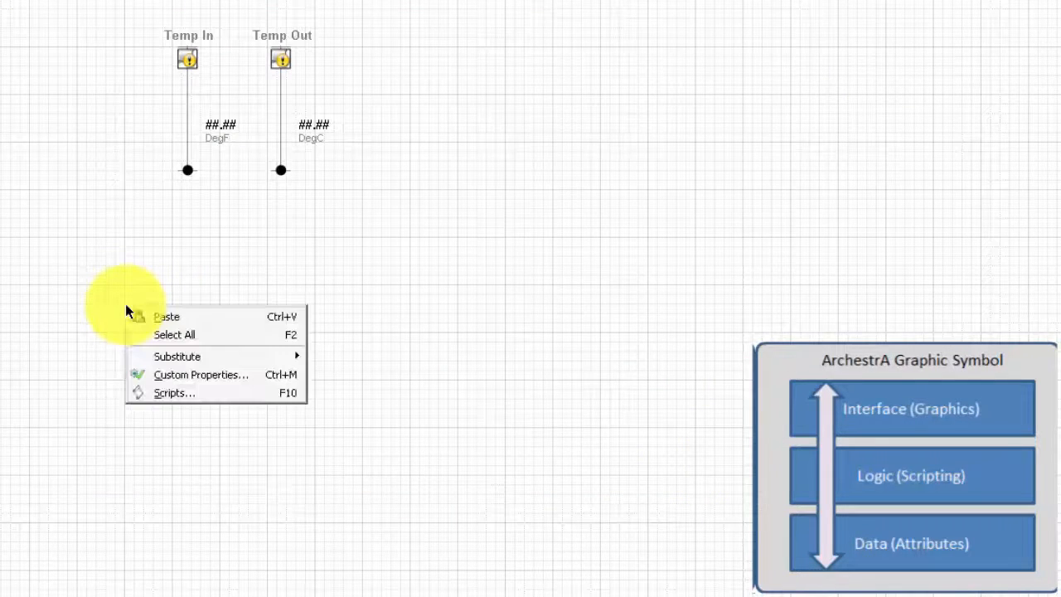
pyautogui.click(186, 396)
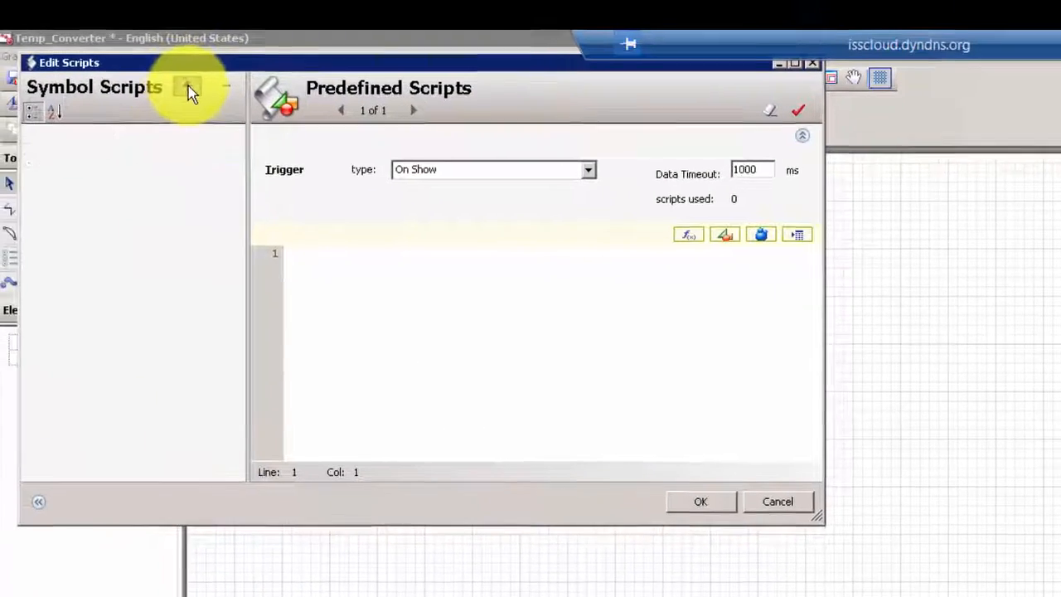
pyautogui.click(188, 87)
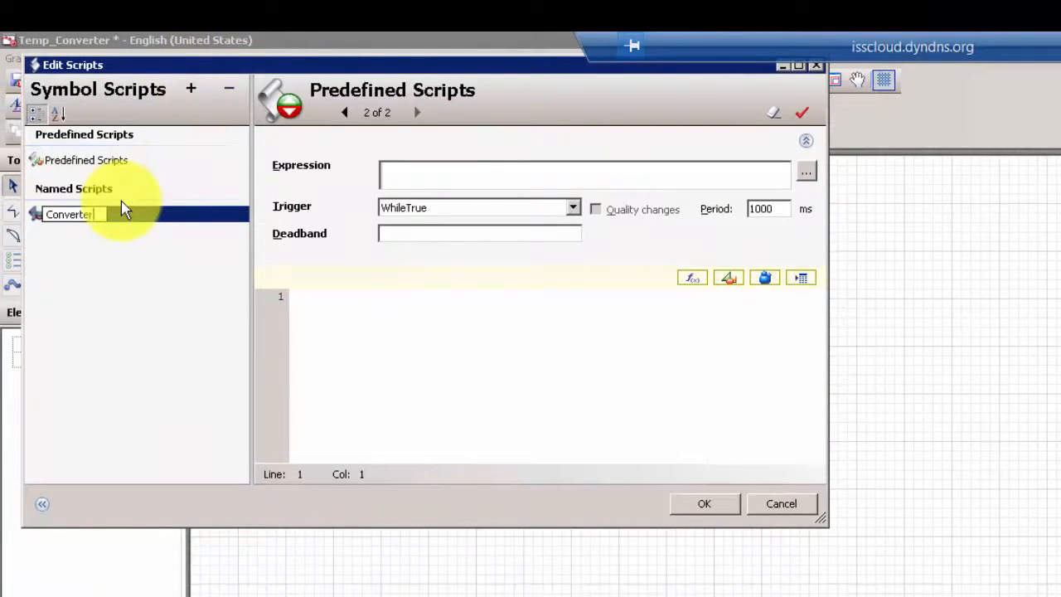
pyautogui.press('Return')
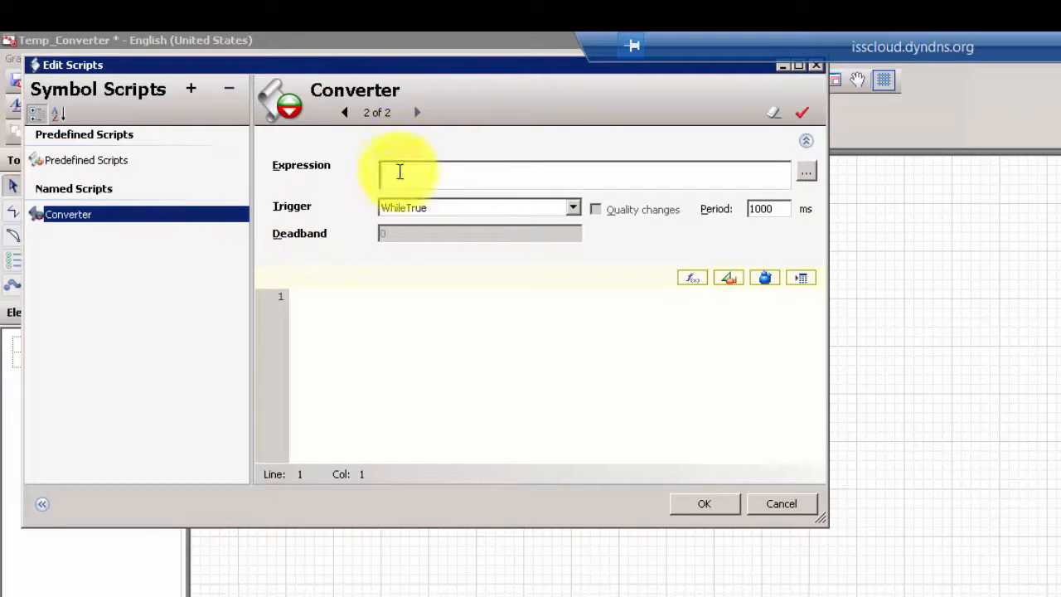
# Set the Converter script's expression to DegF and its trigger to DataChange.
pyautogui.click(396, 166)
pyautogui.write('Deg')
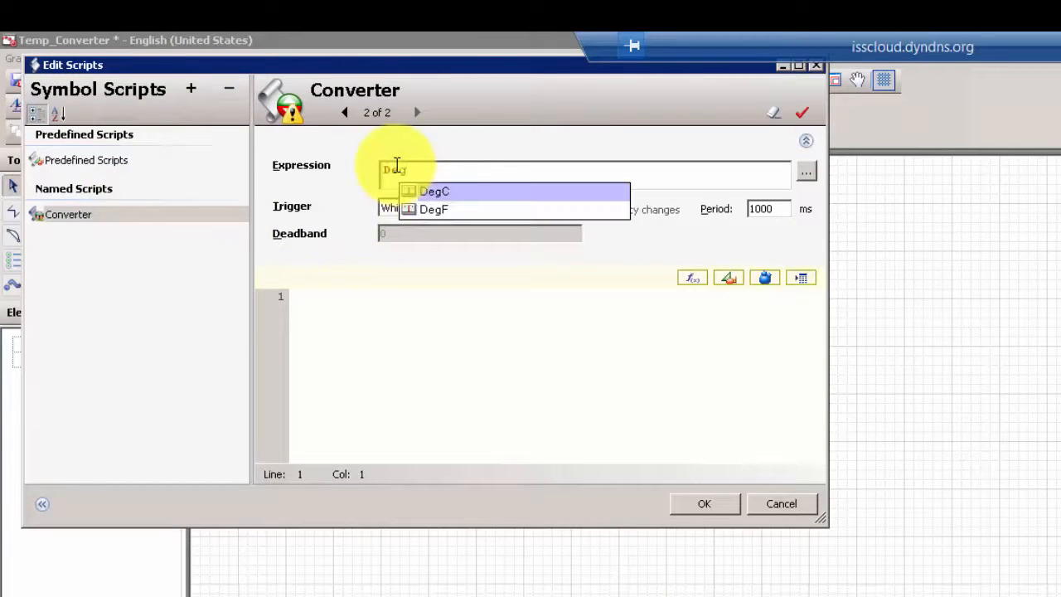
pyautogui.press('Down')
pyautogui.press('Return')
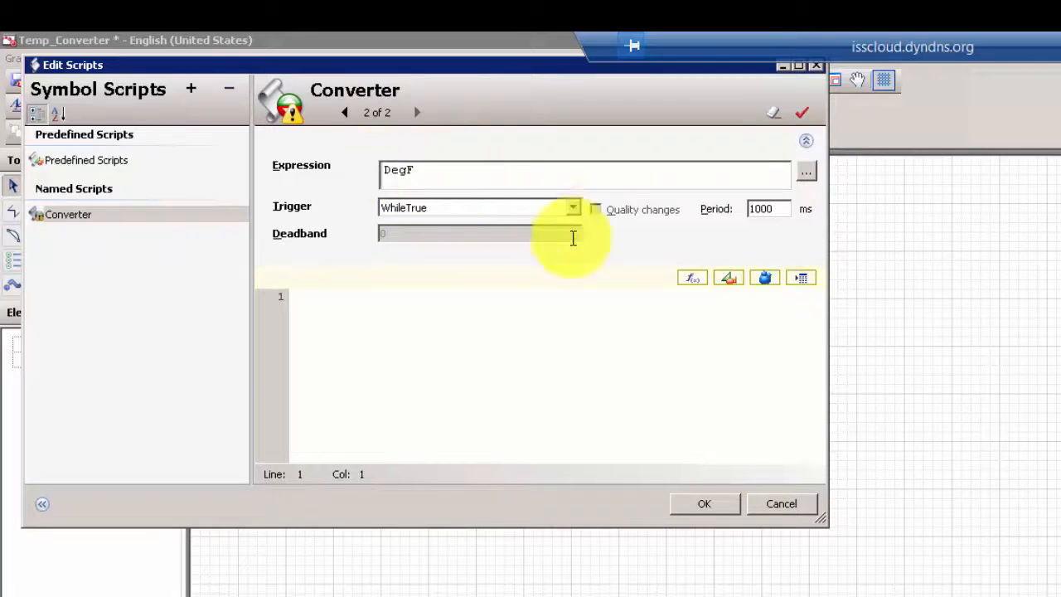
pyautogui.click(576, 212)
pyautogui.click(429, 276)
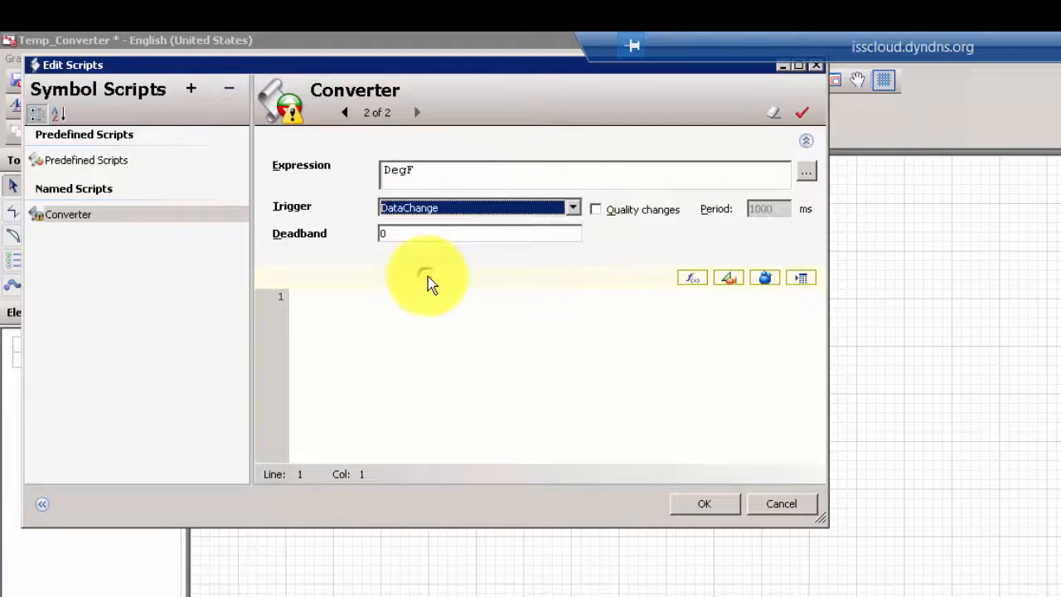
# Write the script body "DegC = (DegF-32) *(5/9);" and accept the script.
pyautogui.click(314, 303)
pyautogui.write('DegC = (DegF-32) *(5/9);')
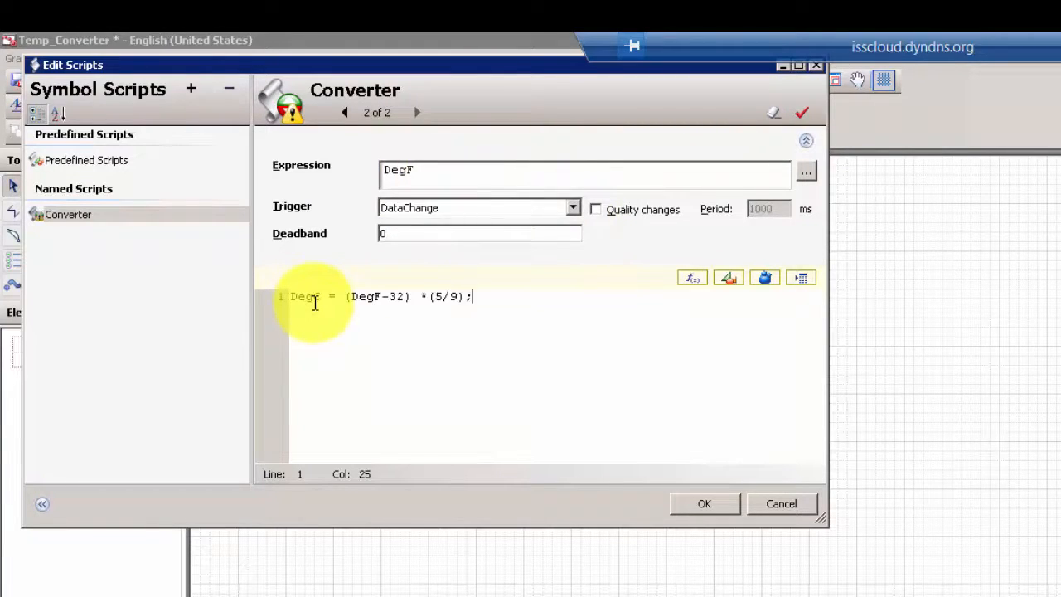
pyautogui.click(718, 507)
pyautogui.click(680, 359)
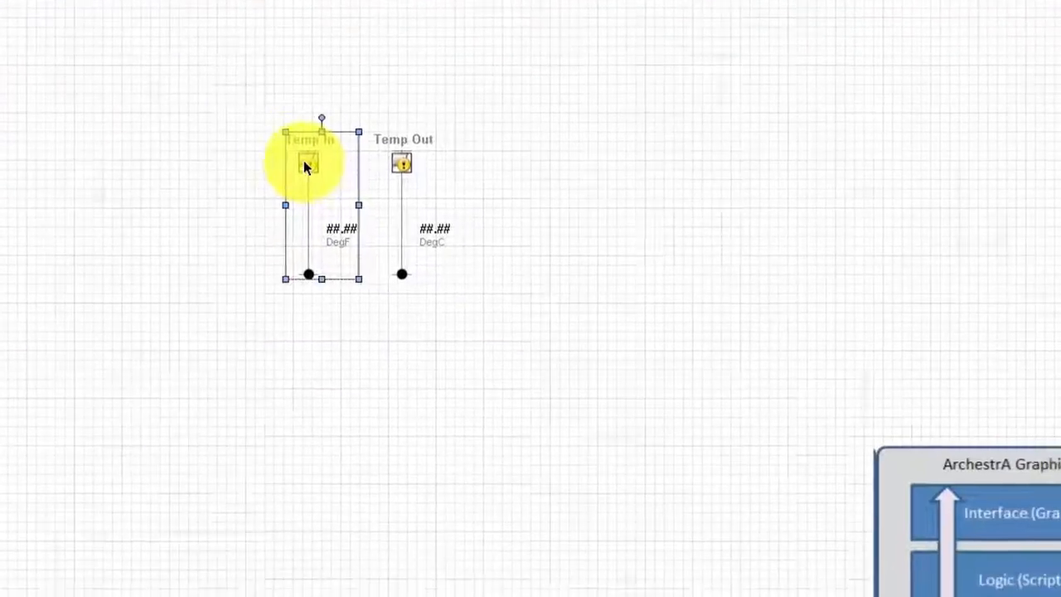
# Set the default value of the Temp In meter's PV custom property to DegF and accept it.
pyautogui.rightClick(324, 177)
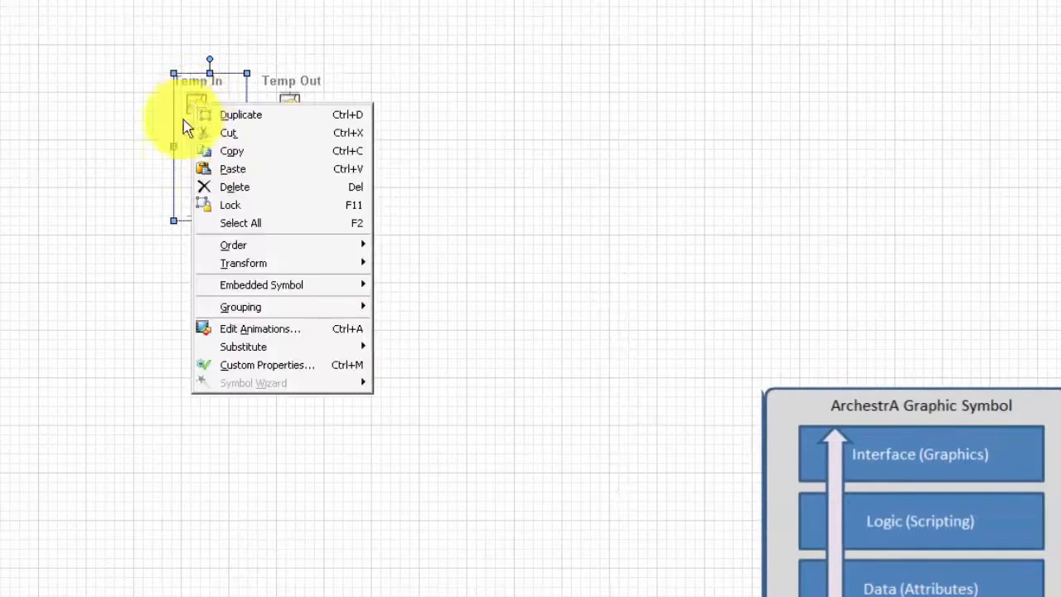
pyautogui.click(300, 365)
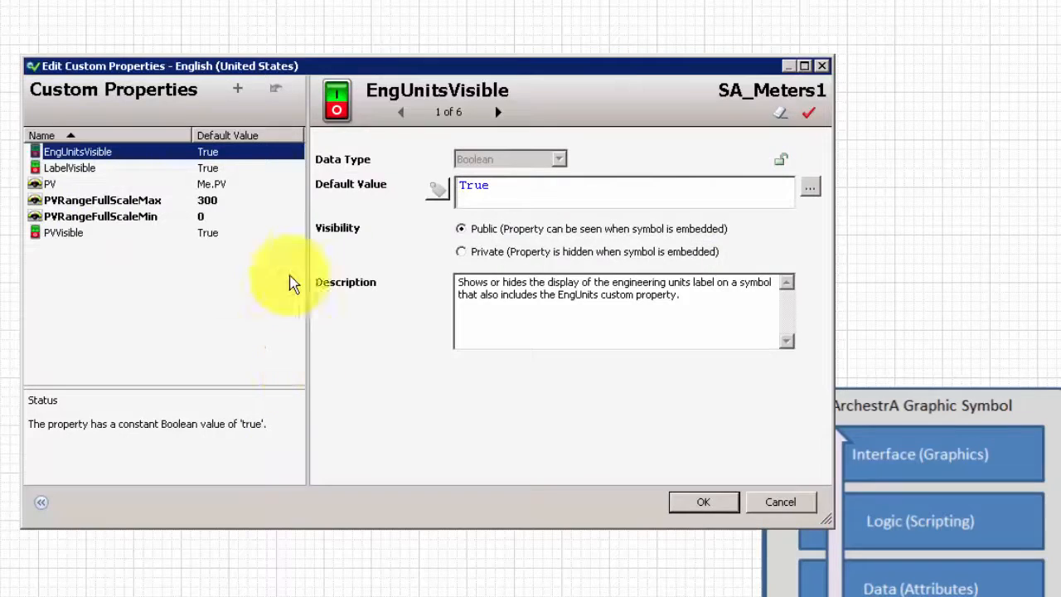
pyautogui.click(208, 184)
pyautogui.click(503, 184)
pyautogui.hotkey('ctrl', 'a')
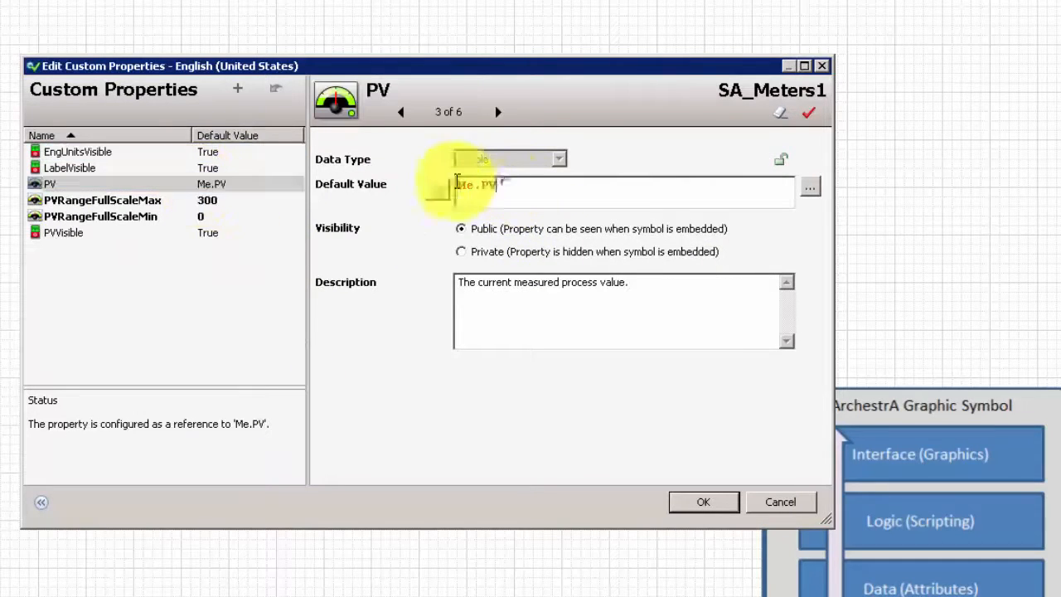
pyautogui.write('deg')
pyautogui.press('Return')
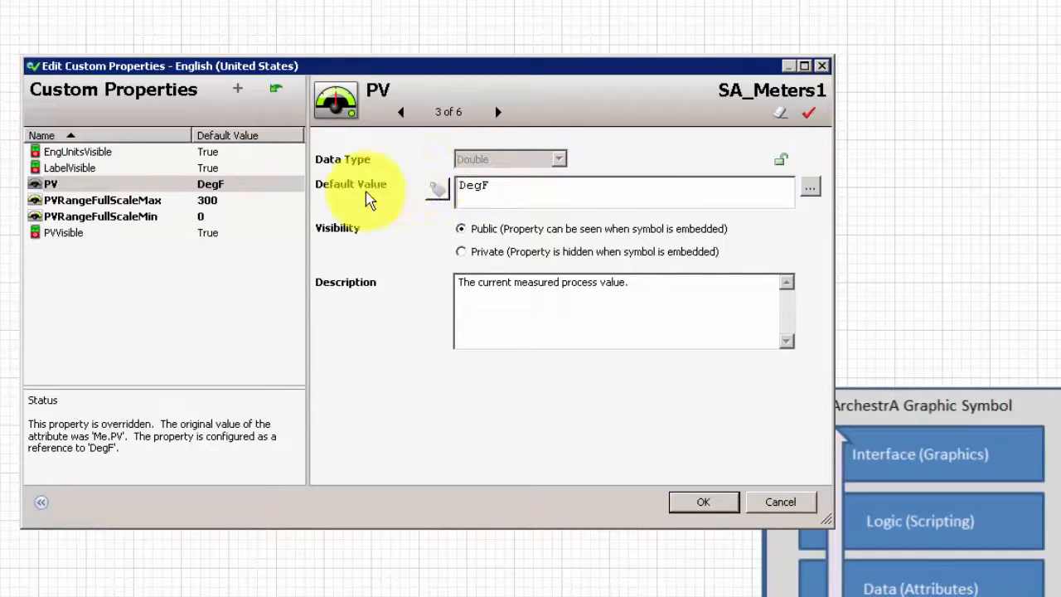
pyautogui.click(699, 503)
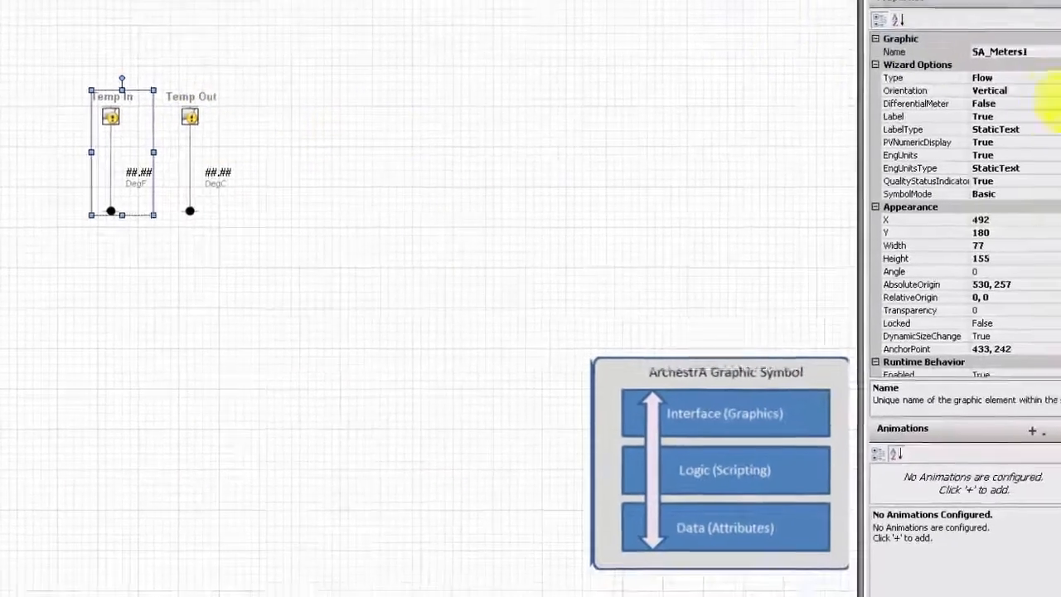
# Change the Temp In meter's wizard option Type to Temperature.
pyautogui.click(1057, 77)
pyautogui.click(1060, 79)
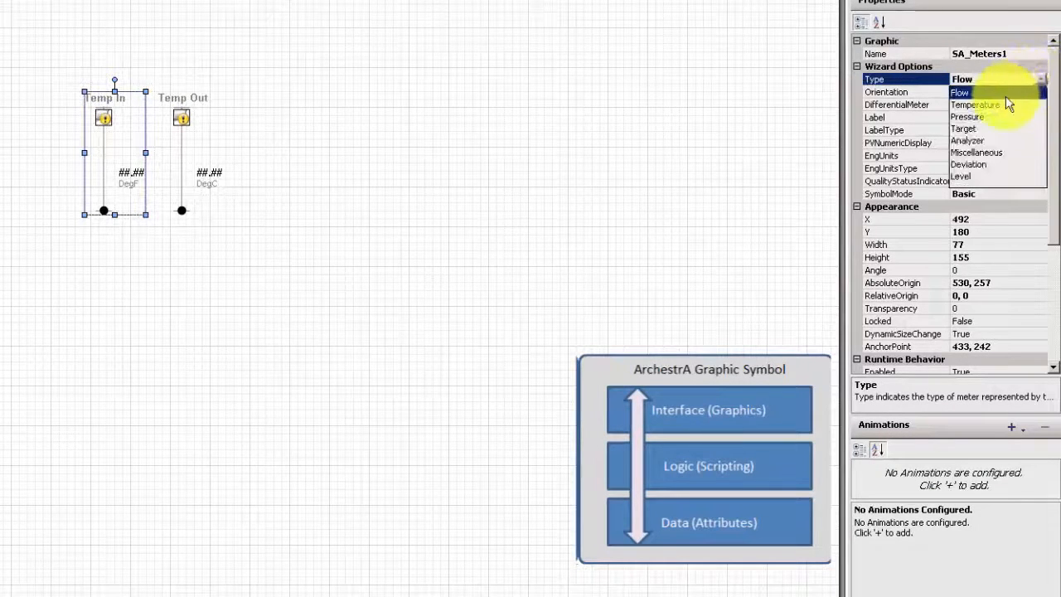
pyautogui.click(1009, 104)
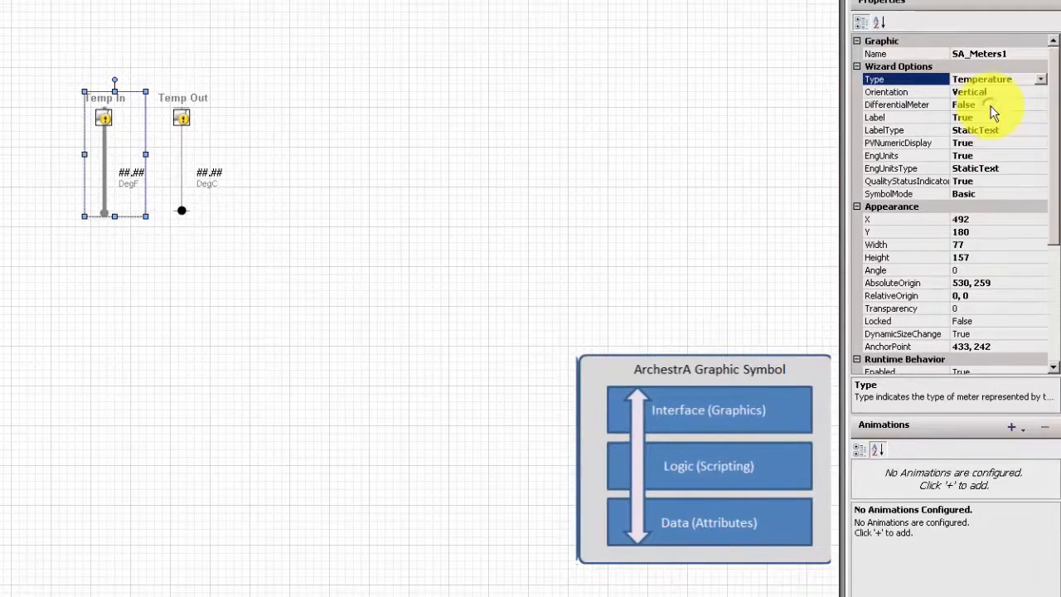
# Set the Temp Out meter's PV custom property to DegC and change the meter's type to Temperature.
pyautogui.click(188, 126)
pyautogui.rightClick(187, 126)
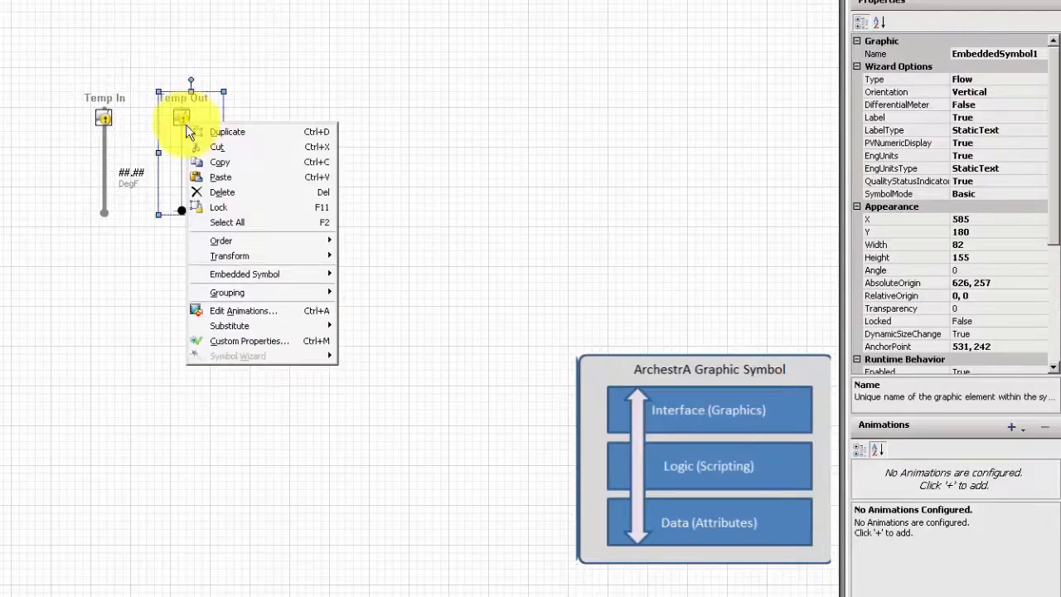
pyautogui.click(277, 337)
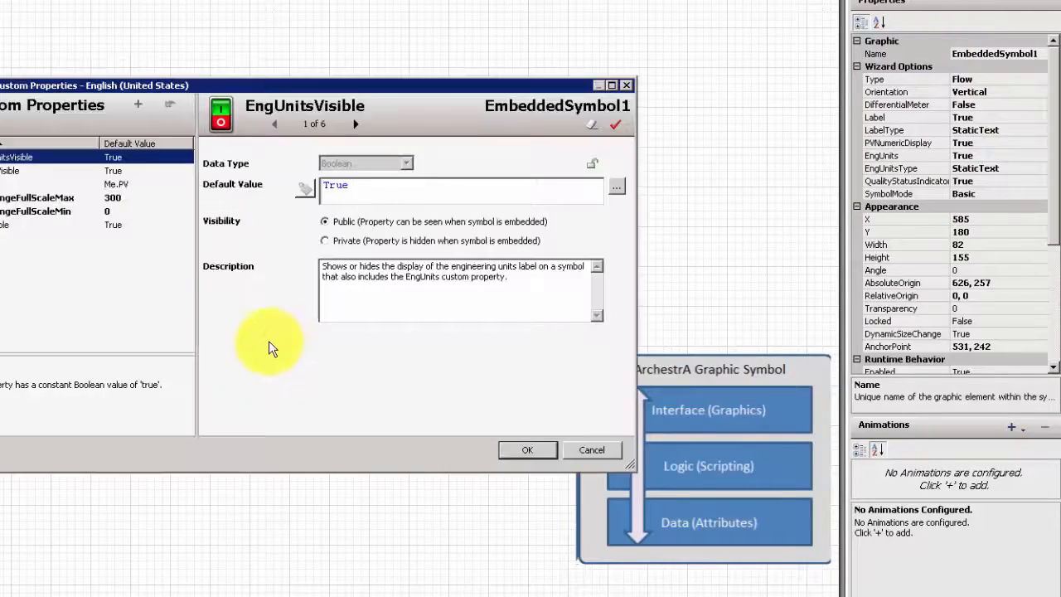
pyautogui.click(16, 183)
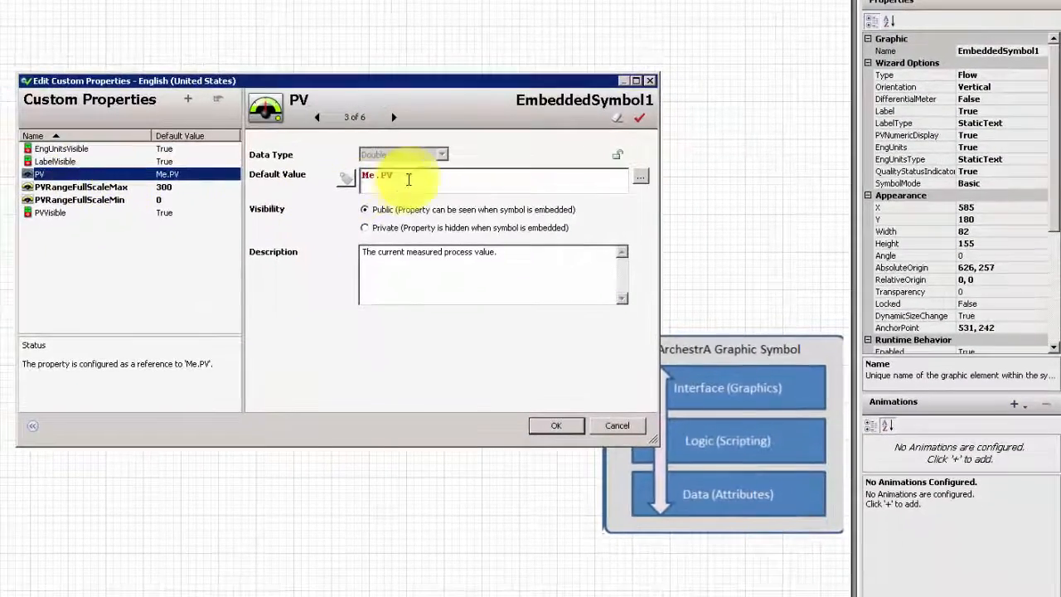
pyautogui.moveTo(409, 179); pyautogui.dragTo(333, 168)
pyautogui.write('de')
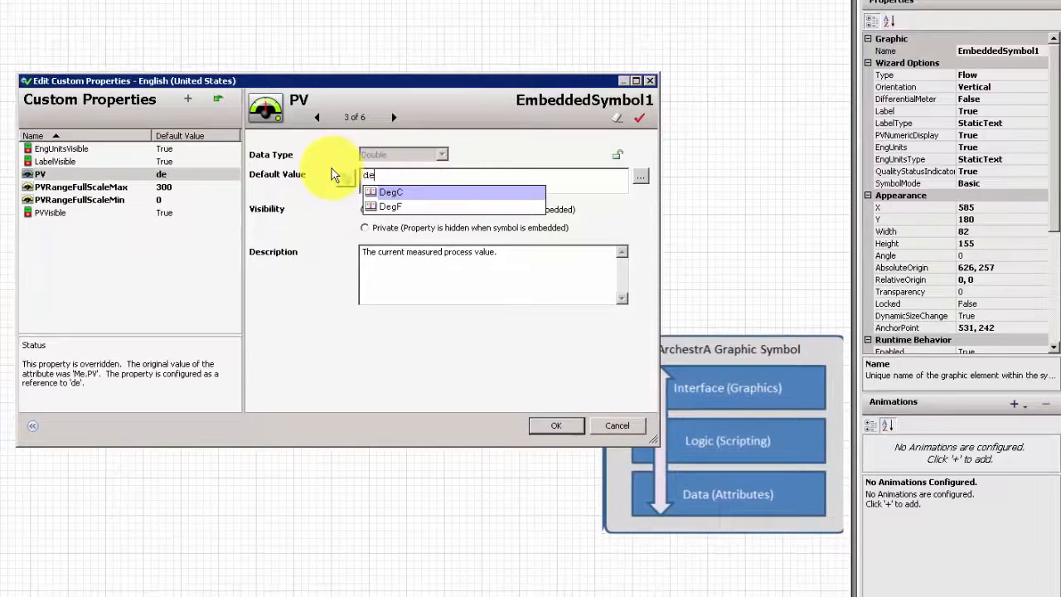
pyautogui.write('gc')
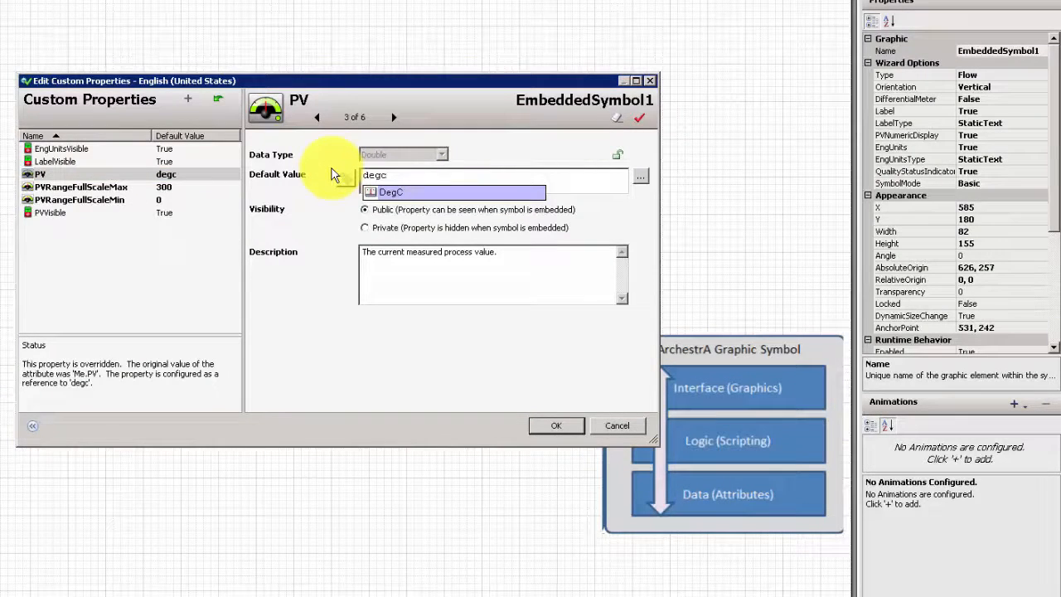
pyautogui.press('Return')
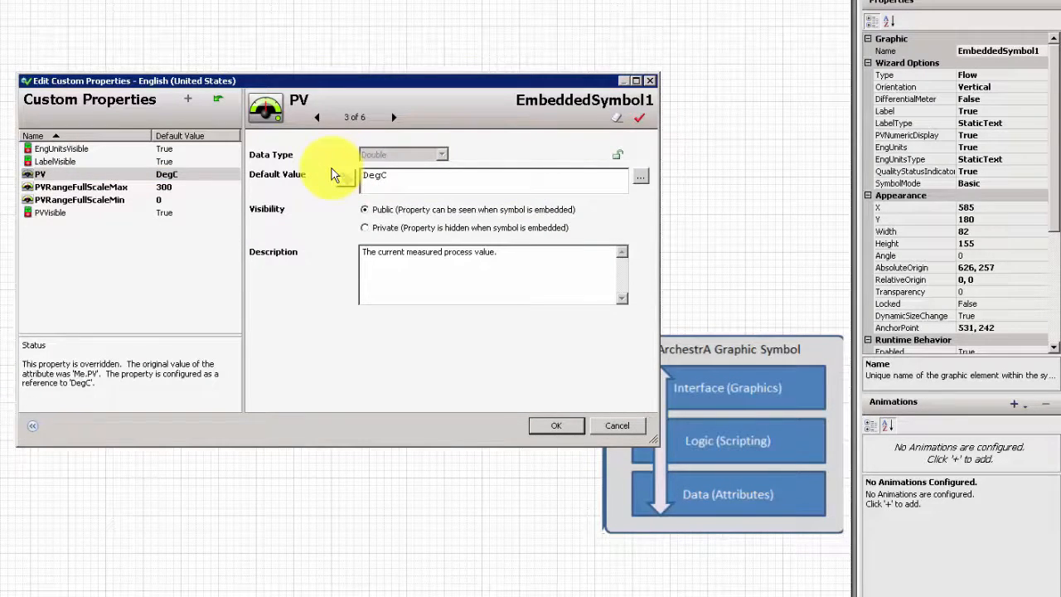
pyautogui.click(556, 425)
pyautogui.click(628, 389)
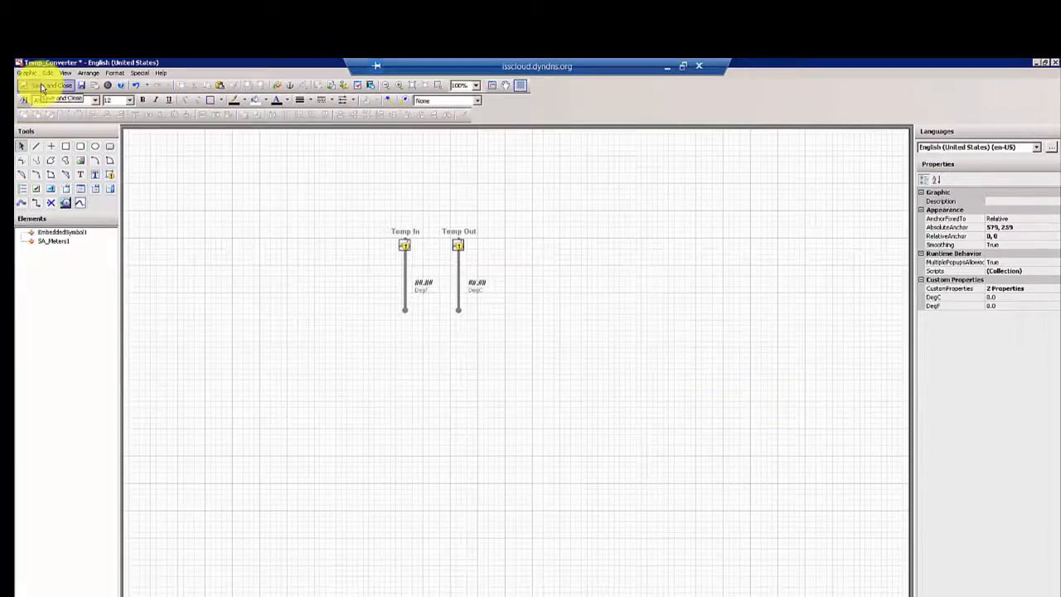
# Save and close the symbol, and place Temp_Converter from the Anatomy Video toolset in the Converter window.
pyautogui.click(41, 88)
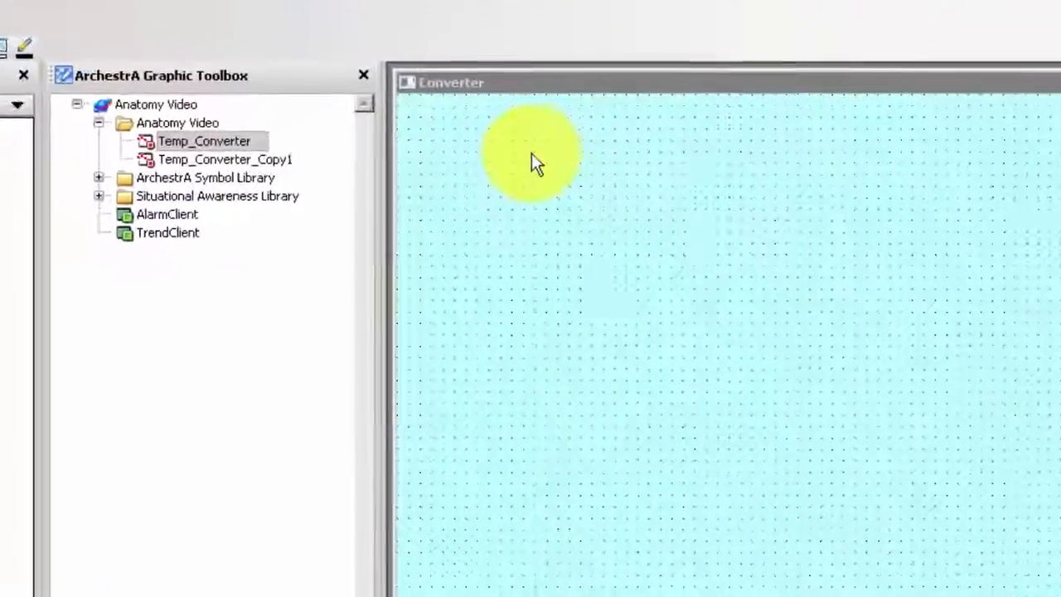
pyautogui.moveTo(174, 140)
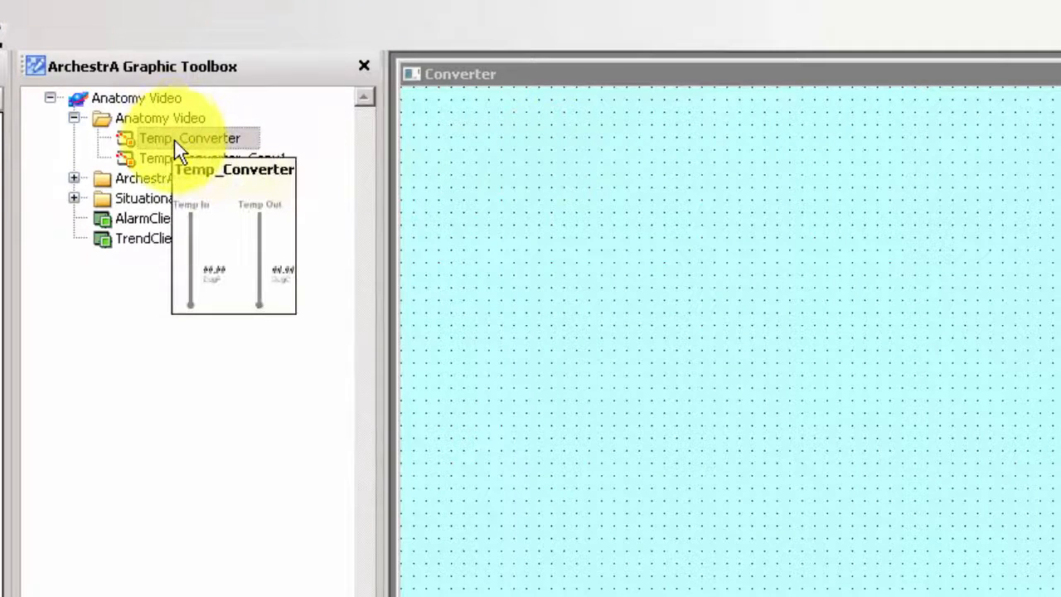
pyautogui.moveTo(174, 140); pyautogui.dragTo(812, 276)
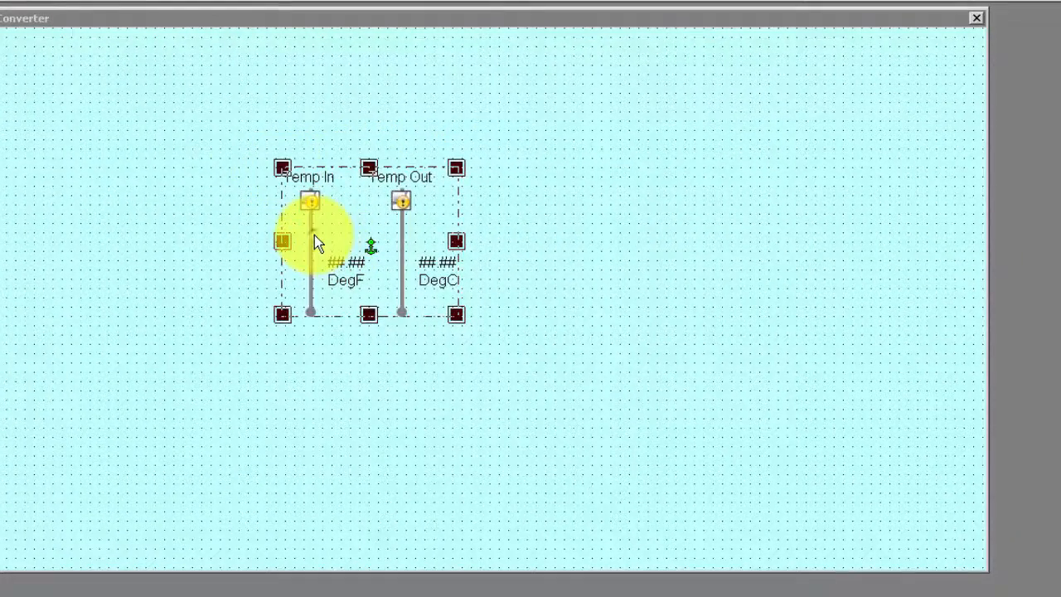
# Link the embedded converter symbol's DegC custom property to the local InTouch tag ITDegreesC.
pyautogui.doubleClick(314, 240)
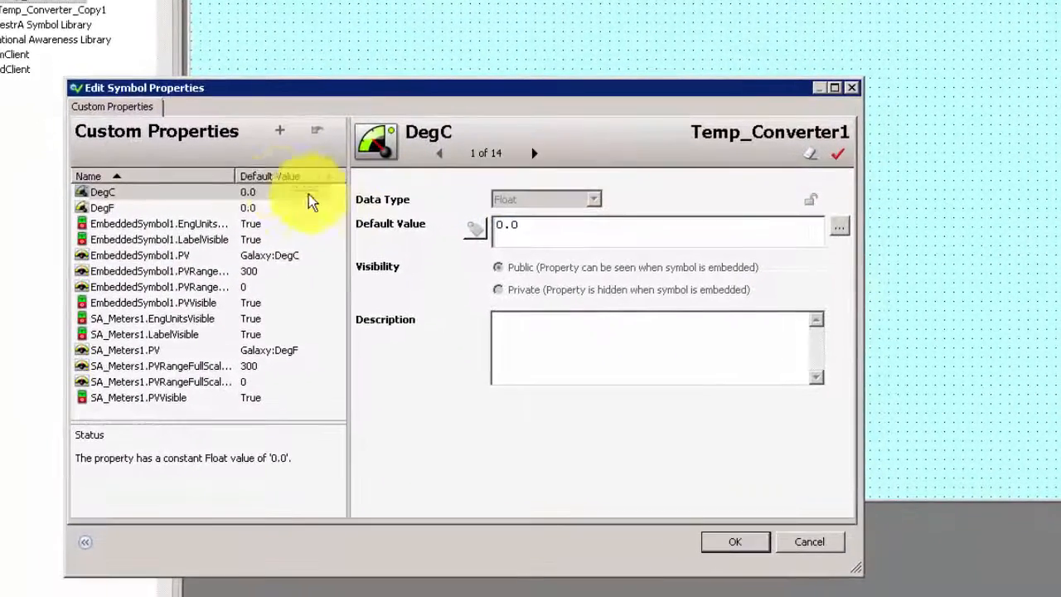
pyautogui.click(267, 196)
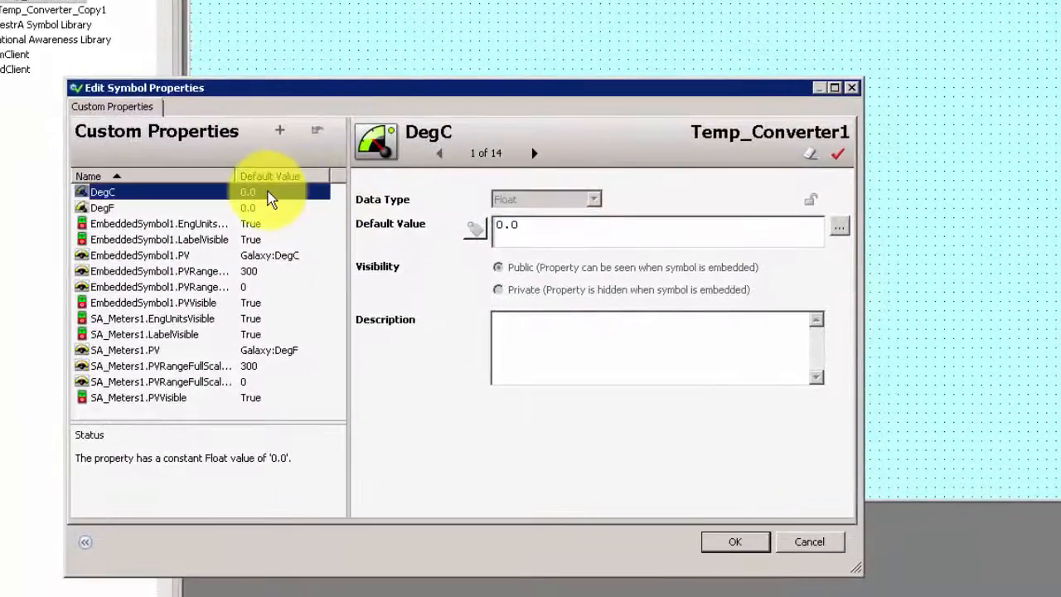
pyautogui.moveTo(537, 225); pyautogui.dragTo(467, 231)
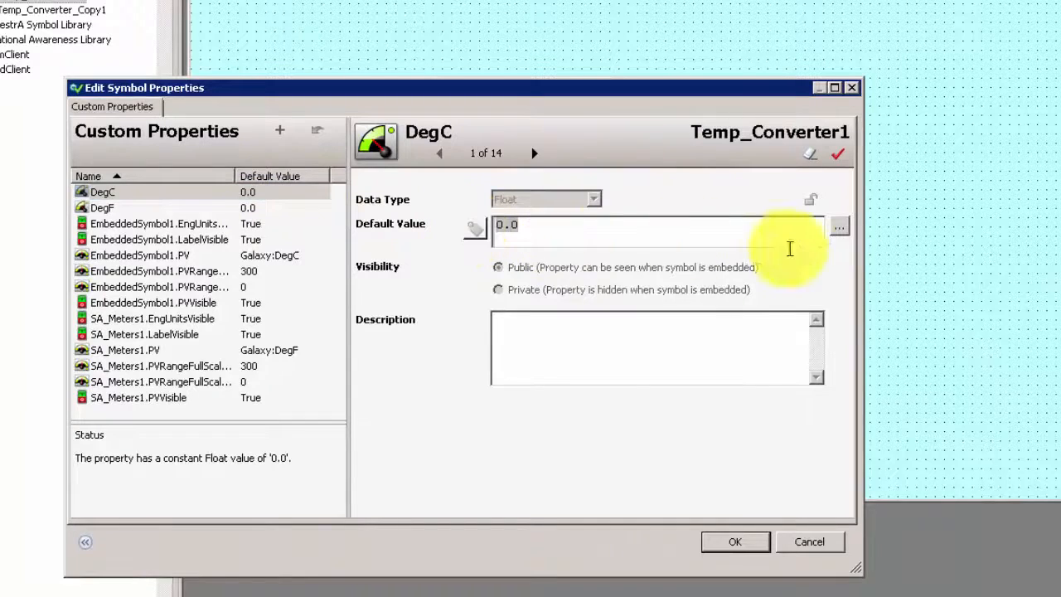
pyautogui.click(840, 226)
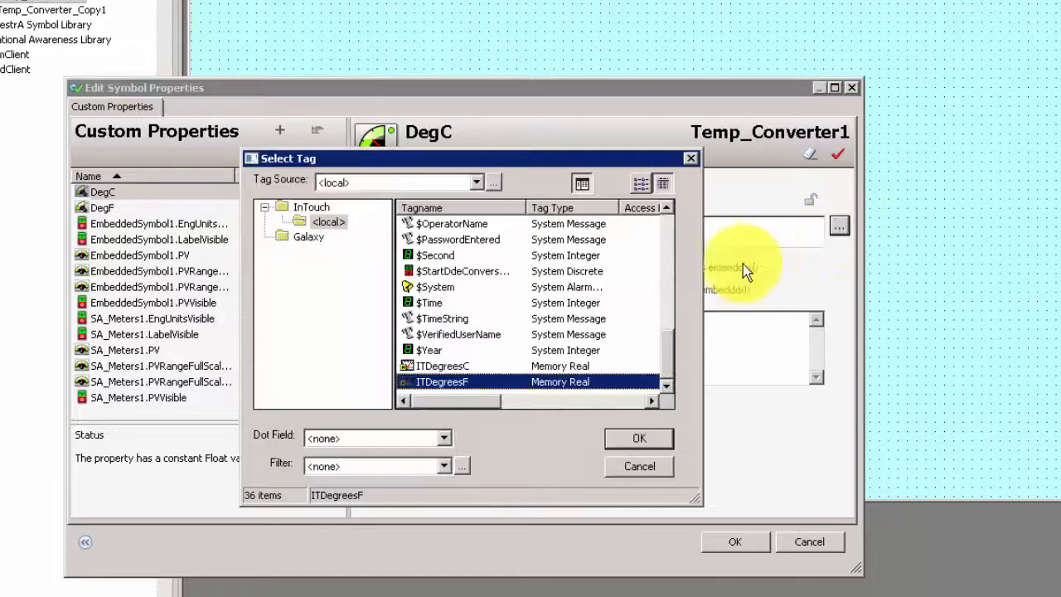
pyautogui.click(482, 366)
pyautogui.click(637, 436)
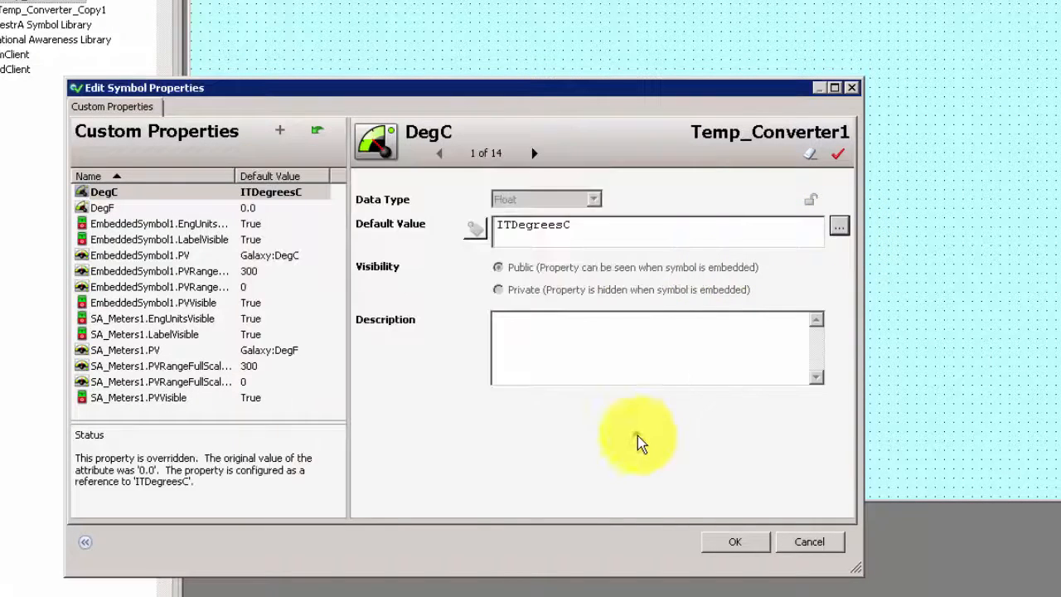
# Link the DegF custom property to the local tag ITDegreesF and accept the symbol's property changes.
pyautogui.click(169, 212)
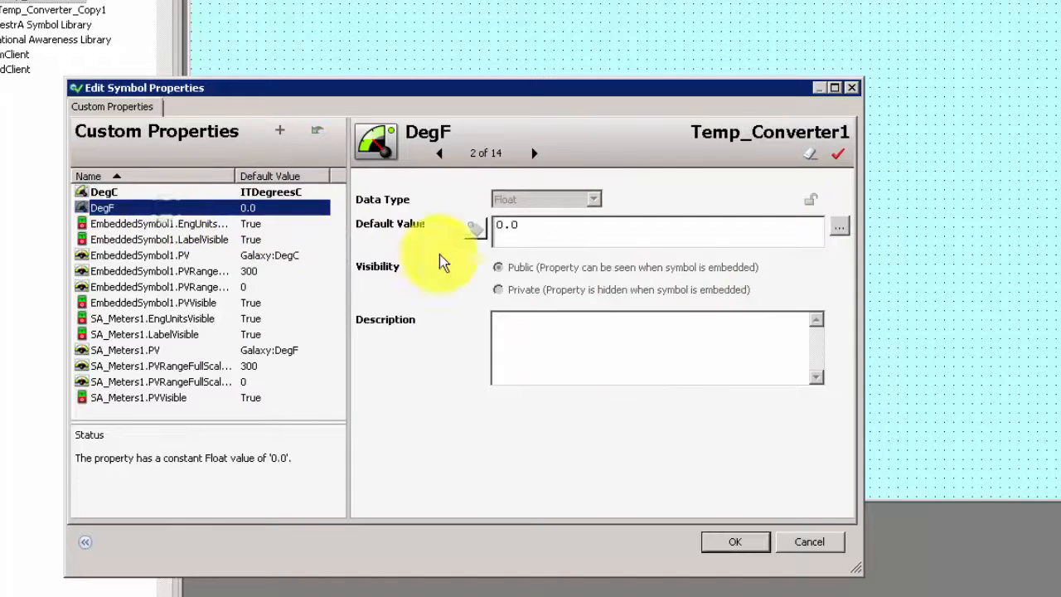
pyautogui.moveTo(522, 225); pyautogui.dragTo(460, 227)
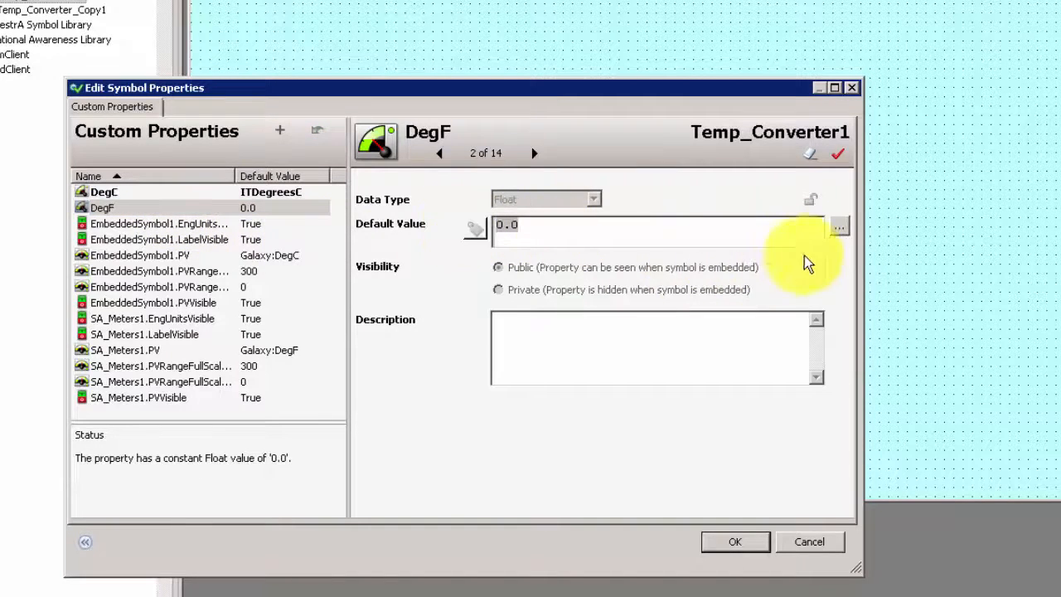
pyautogui.click(839, 226)
pyautogui.click(665, 389)
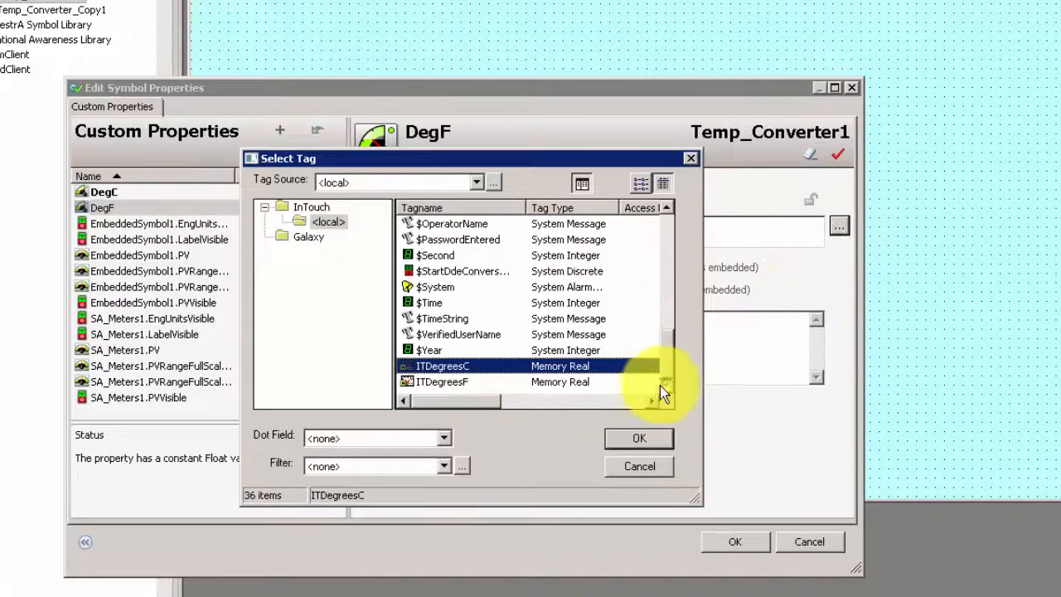
pyautogui.click(475, 383)
pyautogui.click(639, 438)
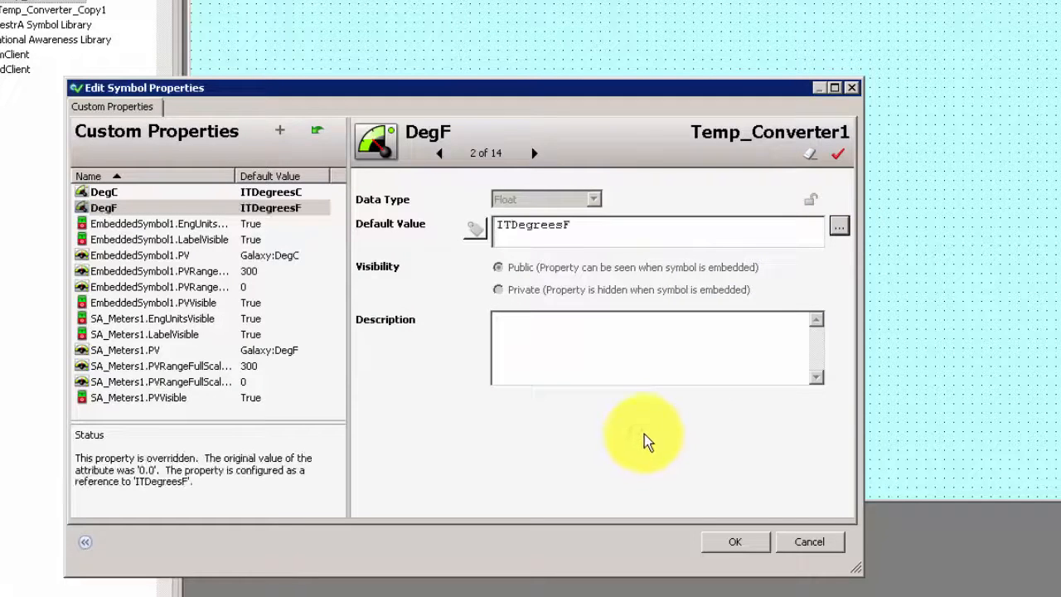
pyautogui.click(718, 544)
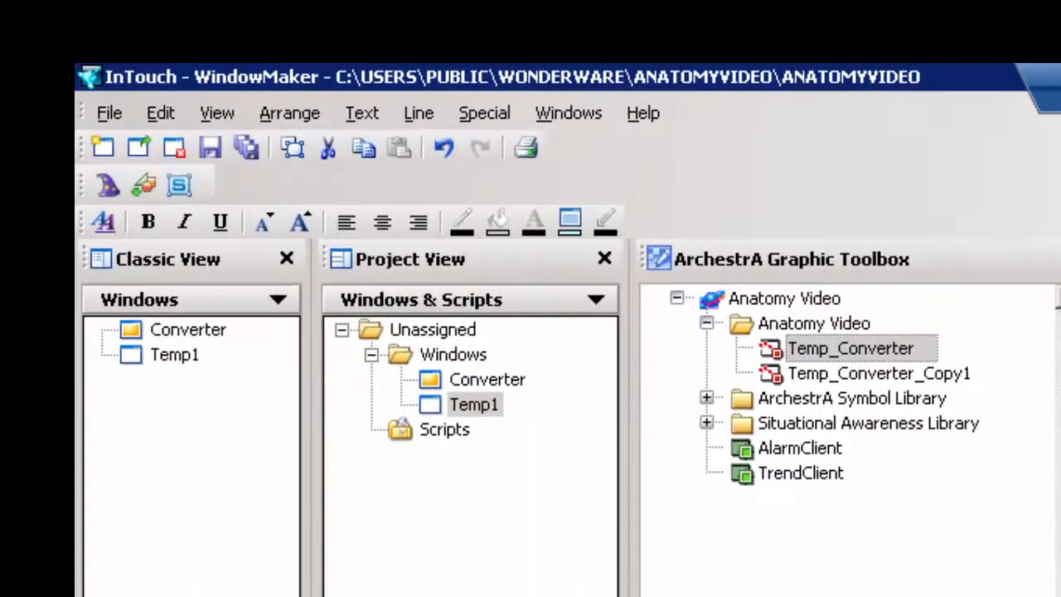
# Embed the SliderBasic symbol in the Converter window and link its Value property to the local tag ITDegreesF.
pyautogui.click(146, 189)
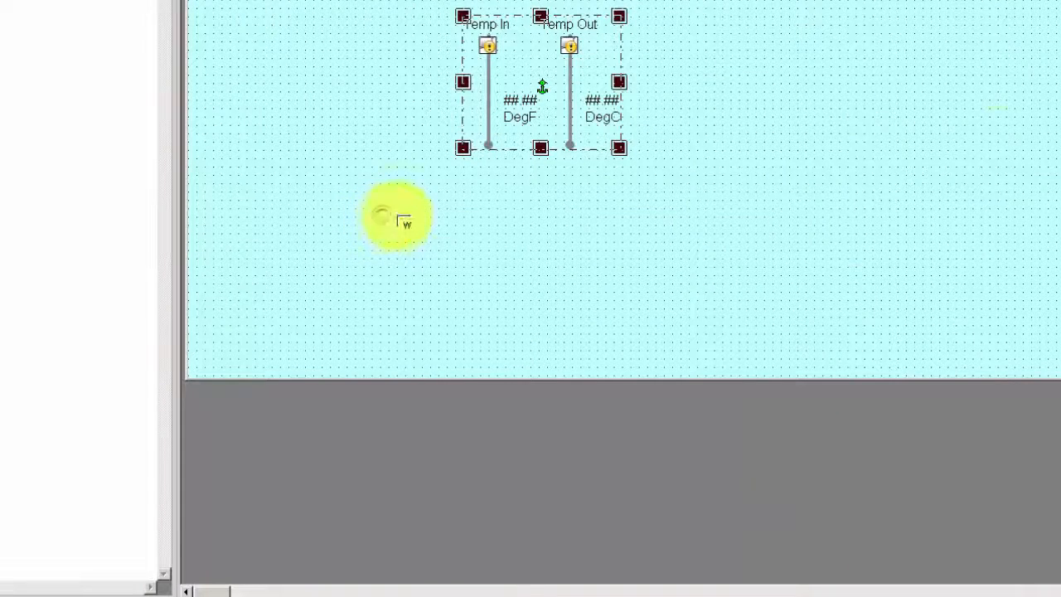
pyautogui.click(769, 25)
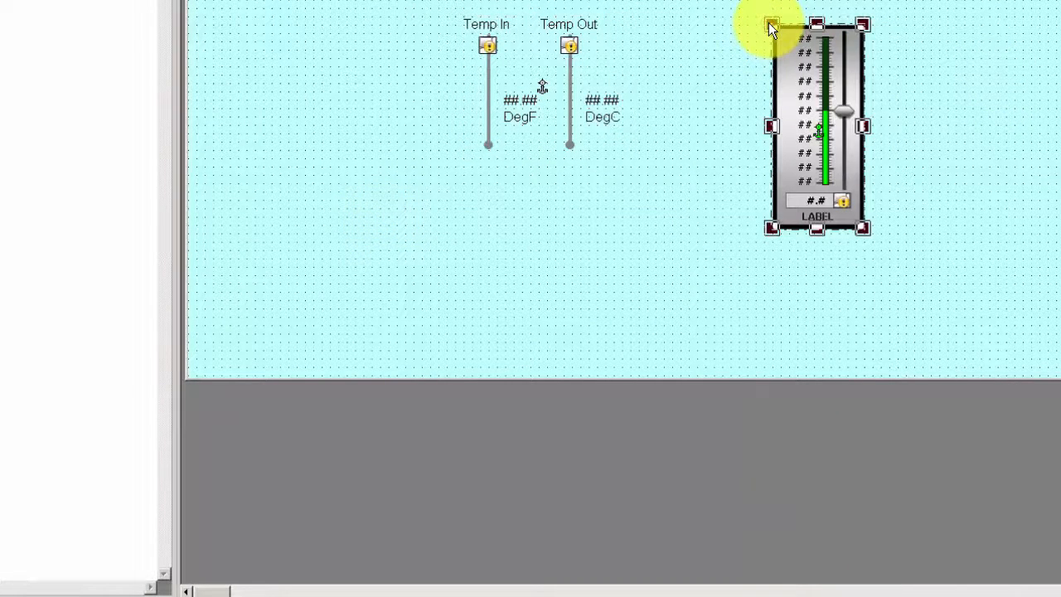
pyautogui.doubleClick(803, 81)
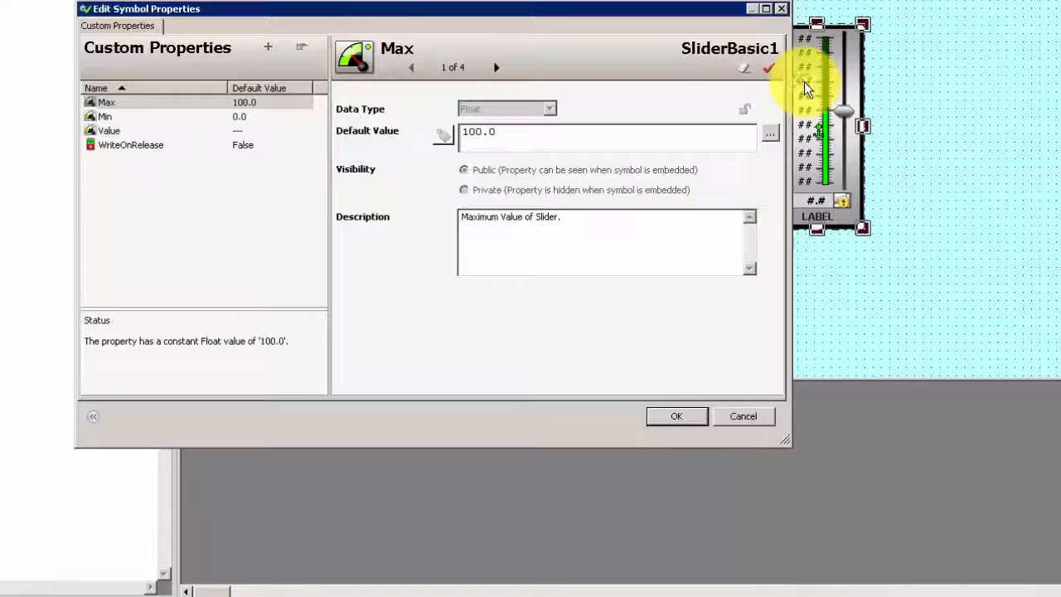
pyautogui.click(165, 131)
pyautogui.click(527, 142)
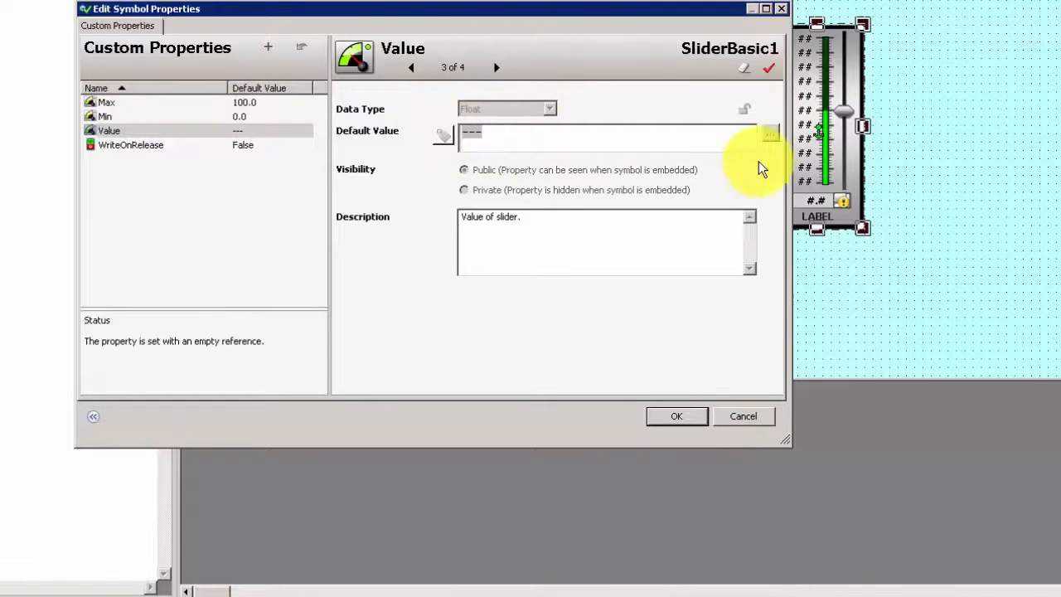
pyautogui.click(770, 134)
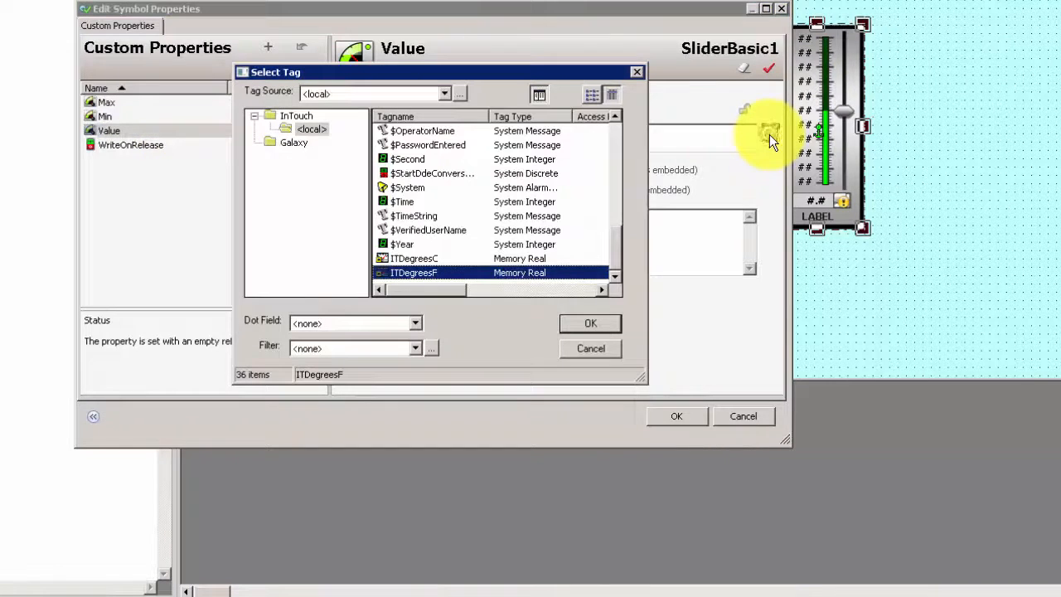
pyautogui.doubleClick(514, 273)
pyautogui.click(692, 421)
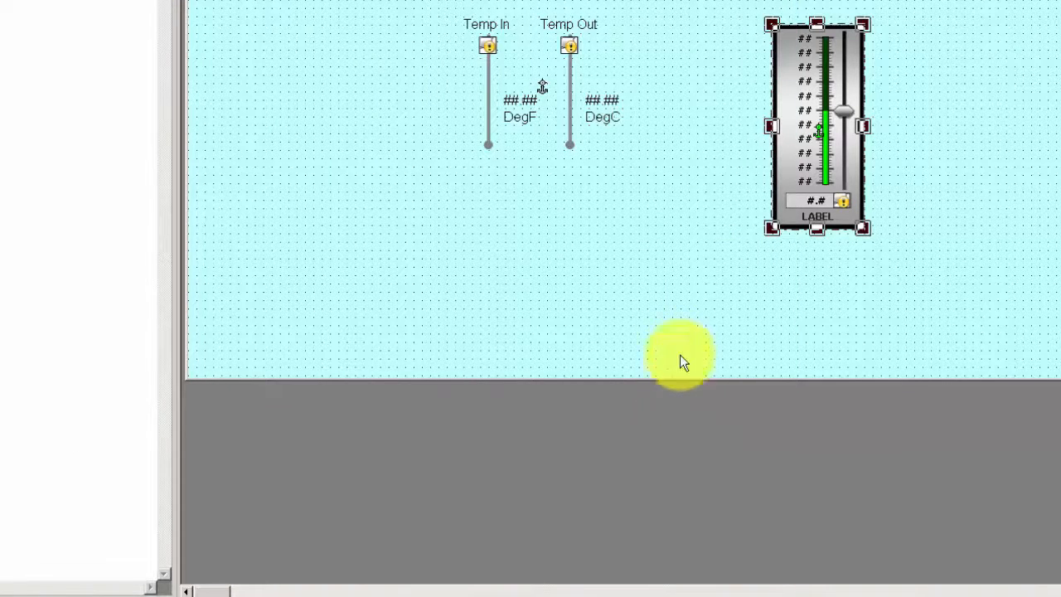
# Move the slider to just left of the Temp In meter, and test it in runtime by raising its value.
pyautogui.moveTo(808, 162); pyautogui.dragTo(388, 131)
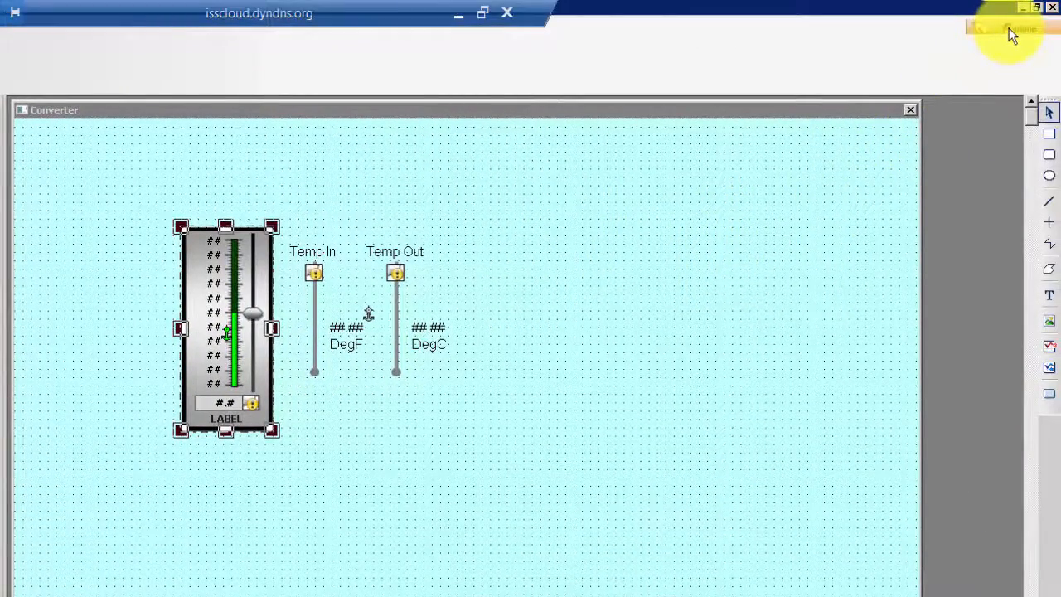
pyautogui.click(1009, 27)
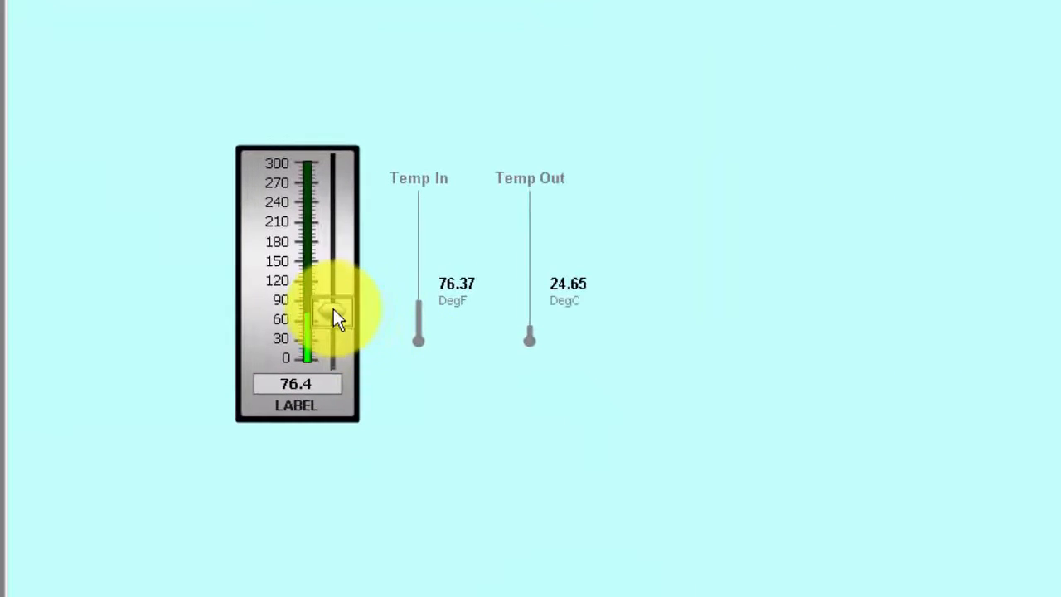
pyautogui.moveTo(332, 301); pyautogui.dragTo(339, 222)
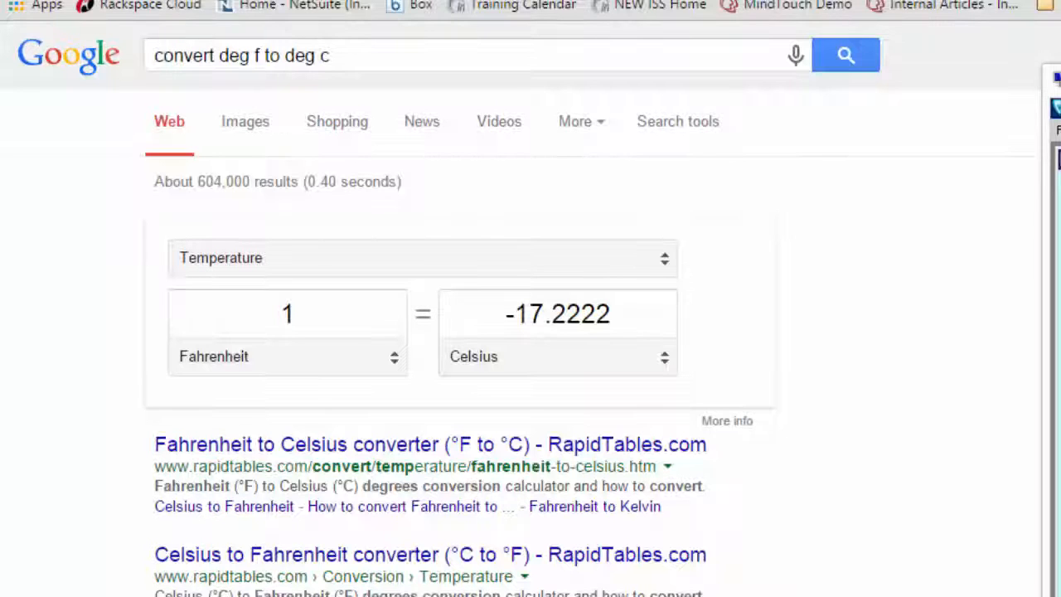
# Check the conversion in Google's temperature converter by entering 210.1 Fahrenheit to convert to Celsius.
pyautogui.click(309, 315)
pyautogui.press('BackSpace')
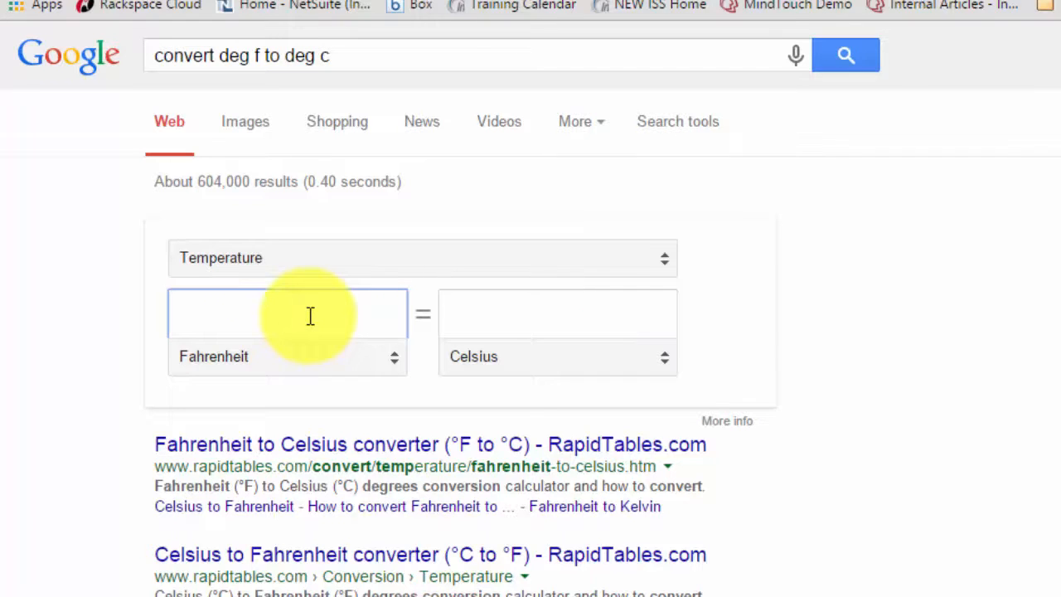
pyautogui.write('210.1')
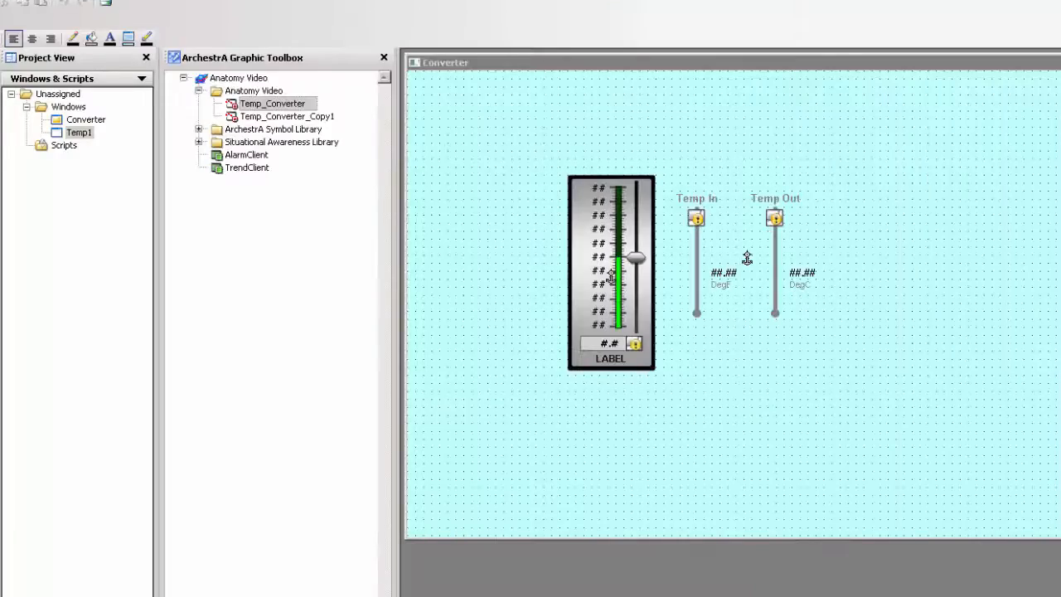
# Duplicate the embedded converter symbol twice in the Converter window, spacing the copies out to the right of the original.
pyautogui.click(766, 283)
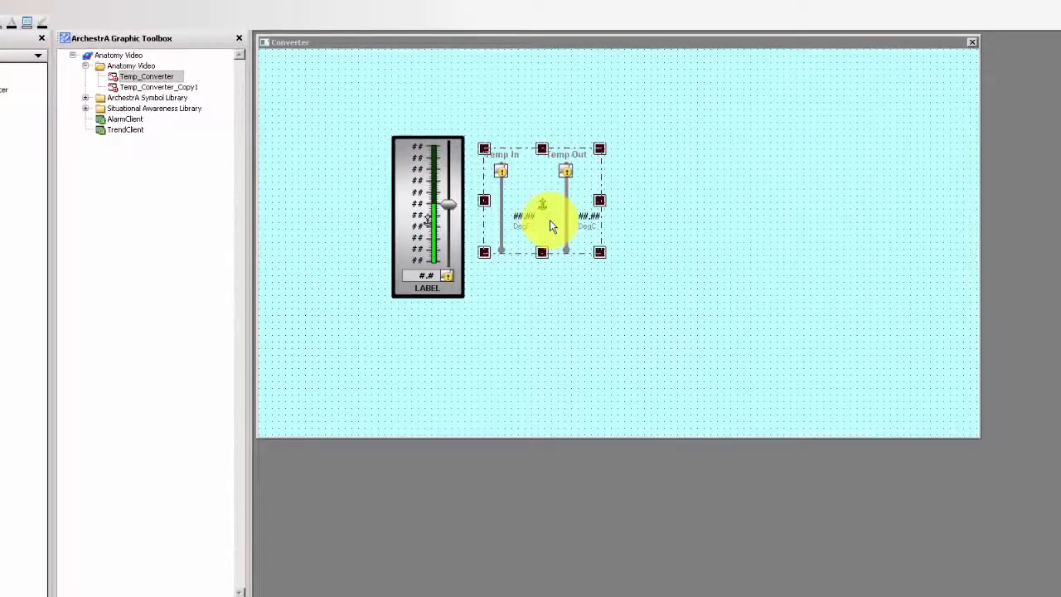
pyautogui.hotkey('ctrl', 'd')
pyautogui.moveTo(550, 219); pyautogui.dragTo(688, 220)
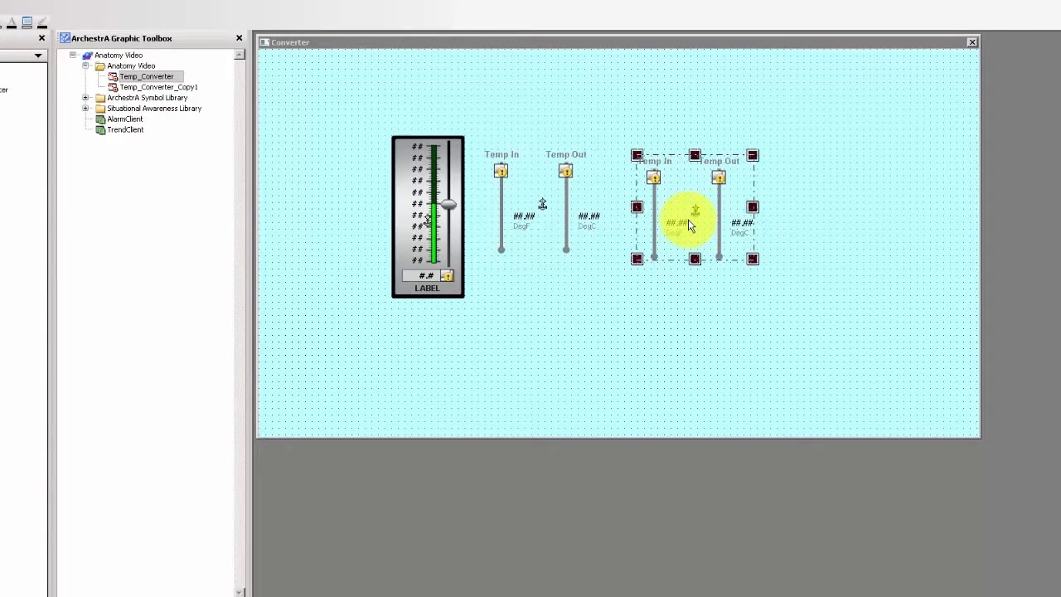
pyautogui.hotkey('ctrl', 'd')
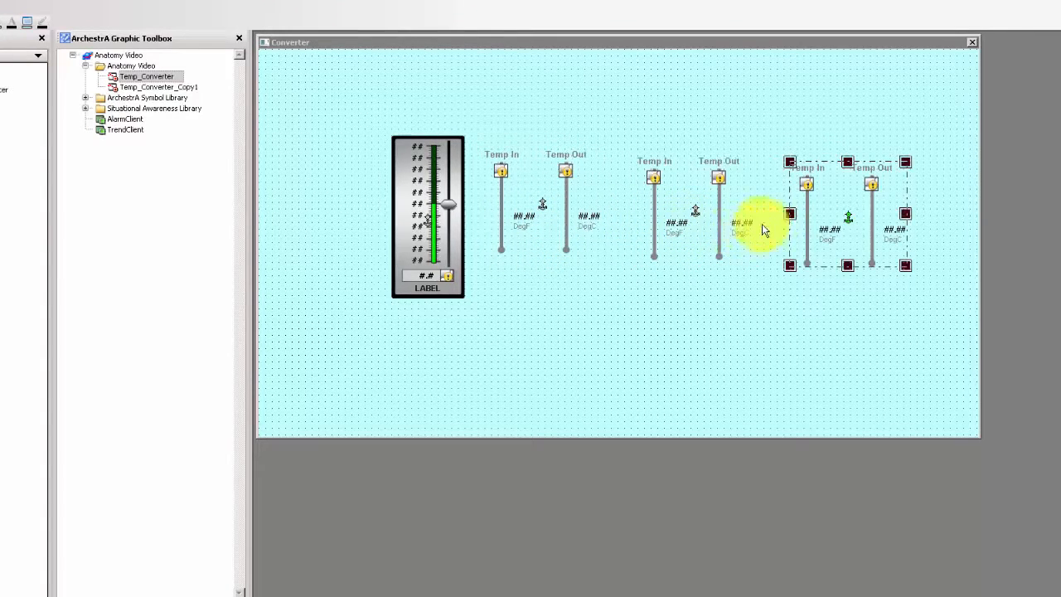
# Add a red-filled circle about 30 by 30 to the right of Temp Out in the source Temp_Converter symbol, and save and close it.
pyautogui.doubleClick(150, 77)
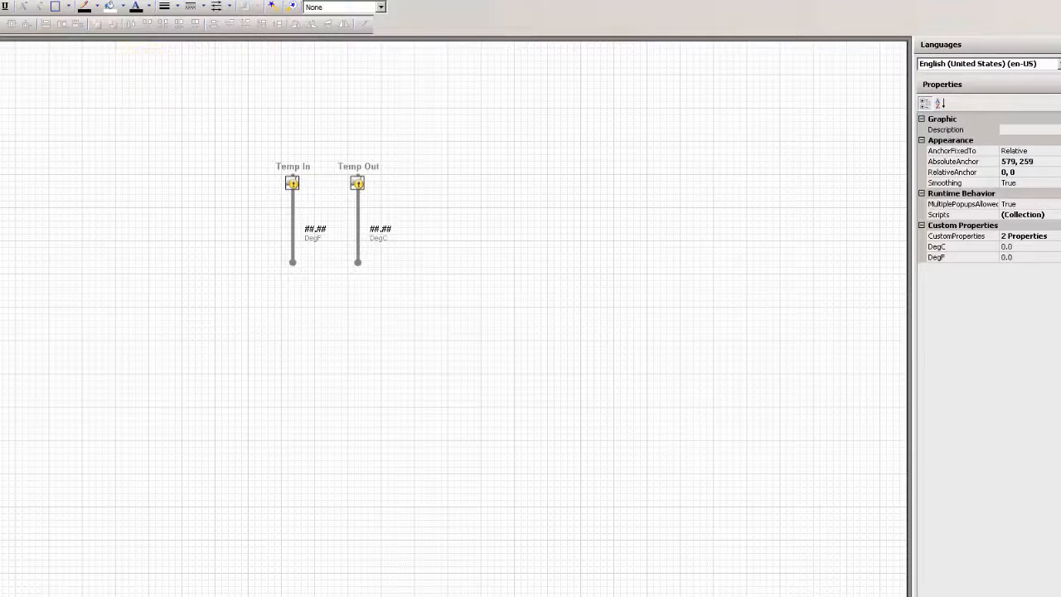
pyautogui.moveTo(397, 173); pyautogui.dragTo(422, 191)
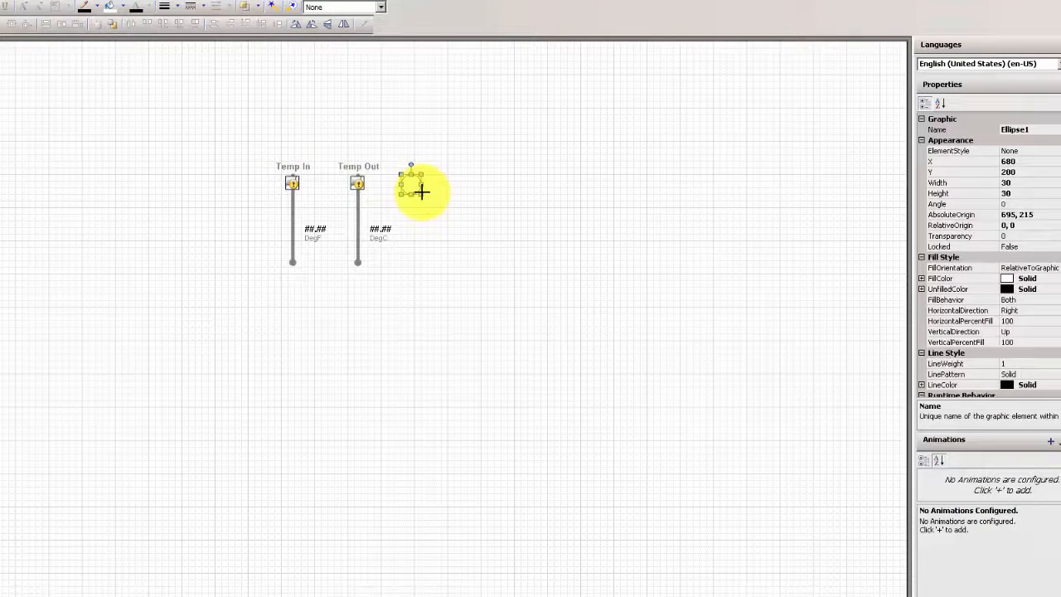
pyautogui.click(1043, 279)
pyautogui.click(1060, 279)
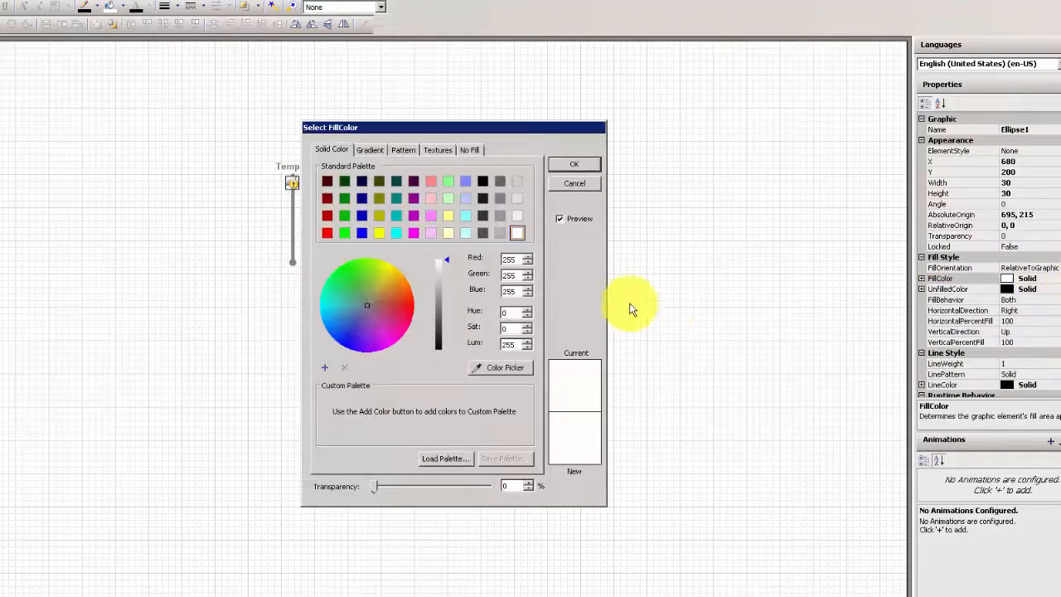
pyautogui.click(327, 234)
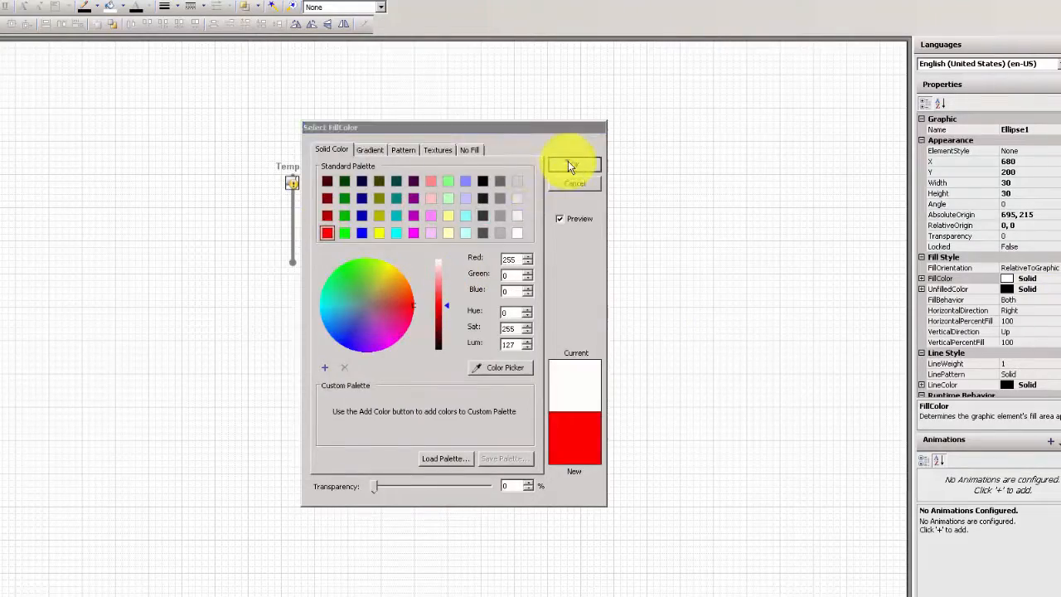
pyautogui.click(568, 163)
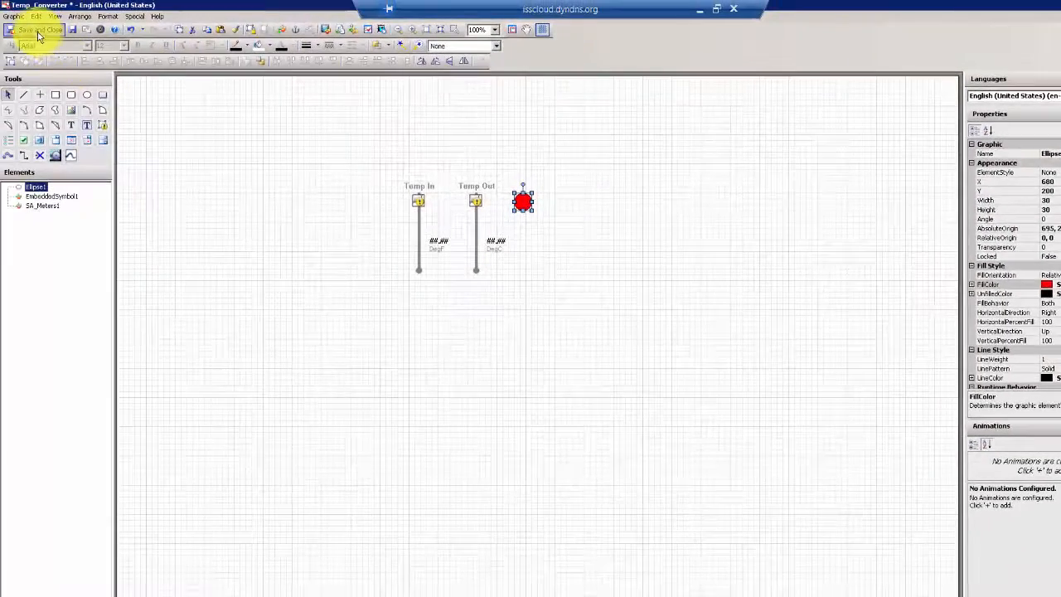
pyautogui.click(37, 34)
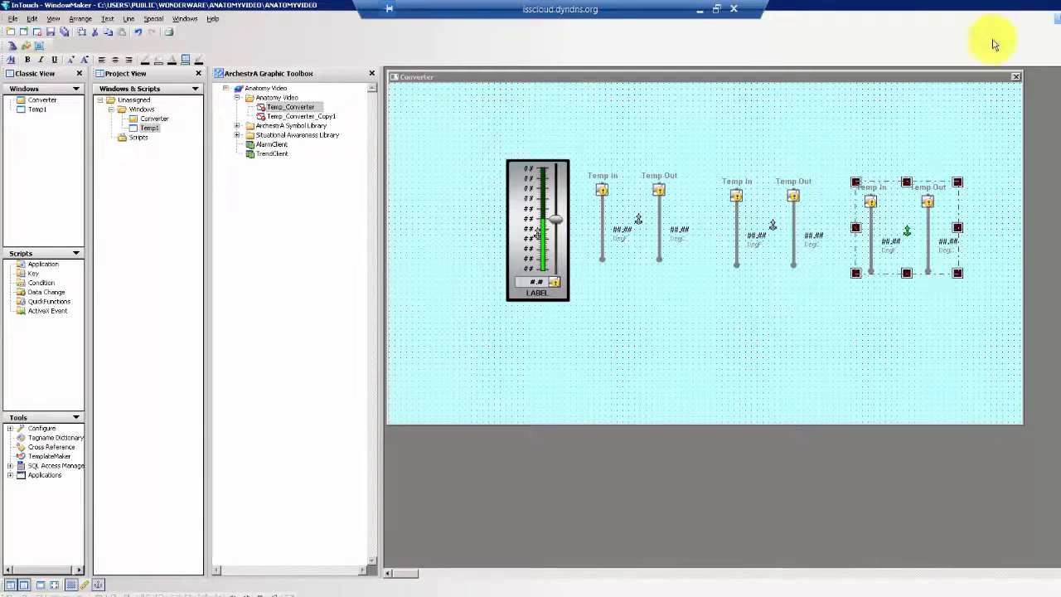